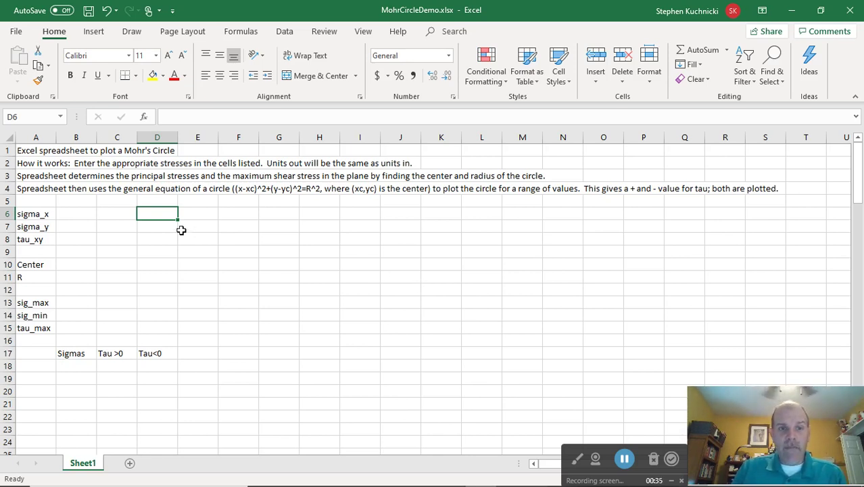
# Enter =B8 in C6 so it references the tau_xy cell
pyautogui.click(88, 214)
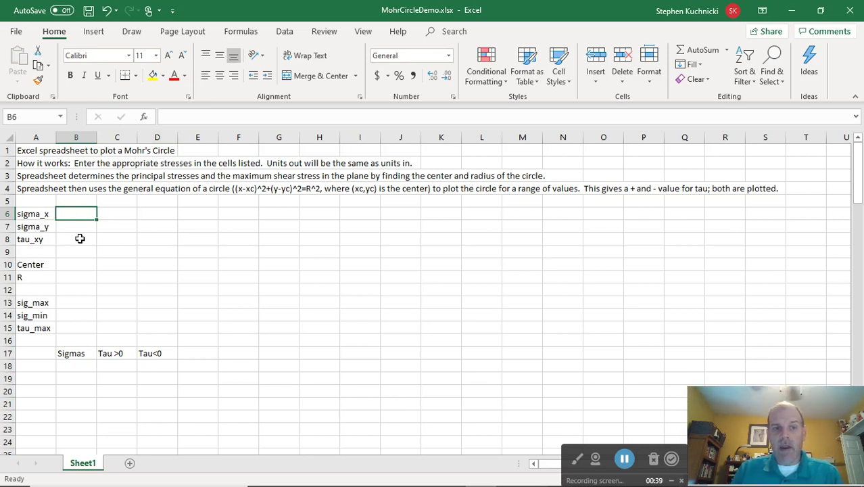
pyautogui.click(80, 238)
pyautogui.click(85, 214)
pyautogui.click(87, 227)
pyautogui.click(88, 238)
pyautogui.click(114, 216)
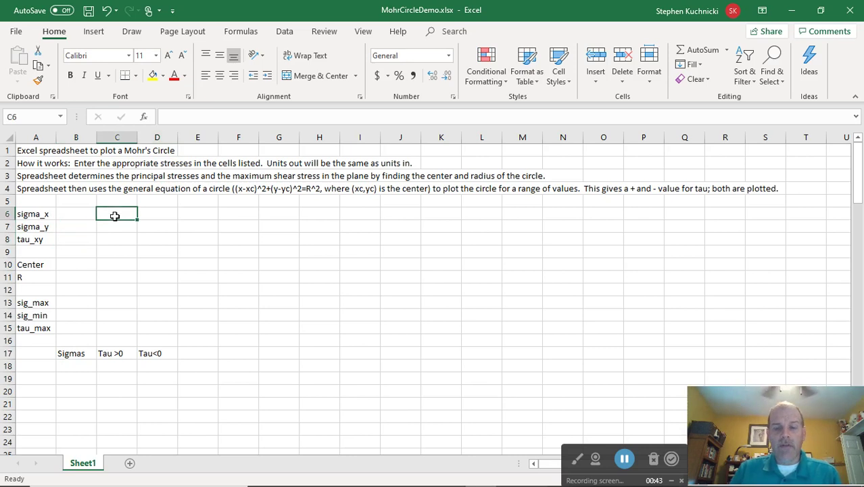
pyautogui.write('=')
pyautogui.press('Down')
pyautogui.press('Down')
pyautogui.press('Left')
pyautogui.press('Return')
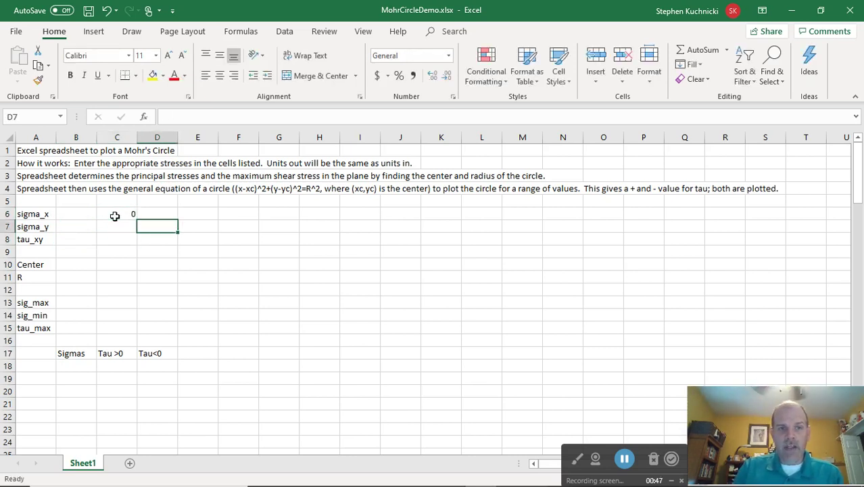
# Enter =B8 in C7 beside sigma_y and check its formula
pyautogui.write('=')
pyautogui.press('Down')
pyautogui.press('Left')
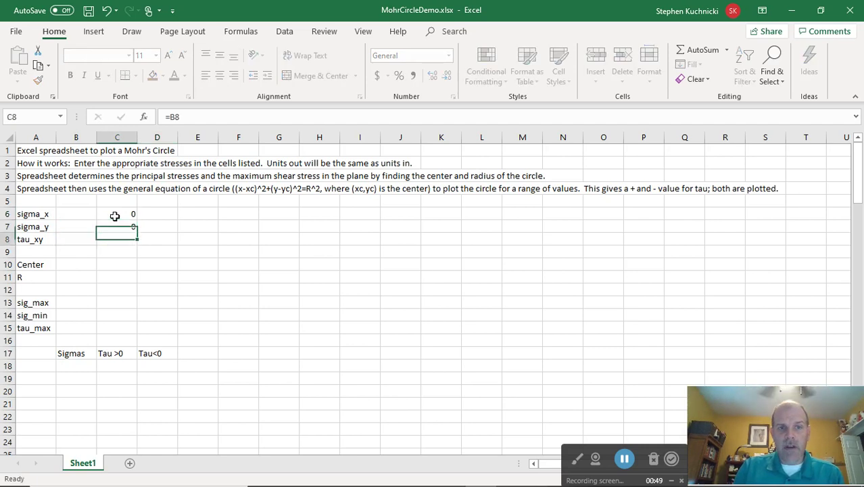
pyautogui.press('Return')
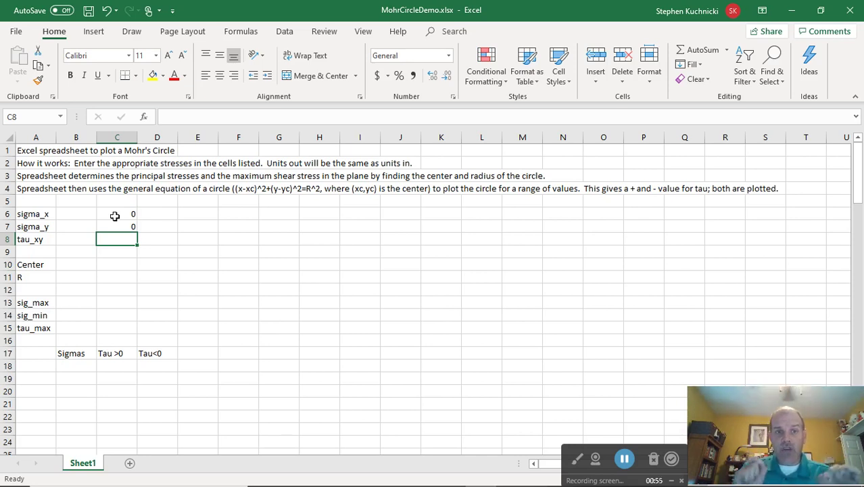
pyautogui.press('Up')
pyautogui.press('Up')
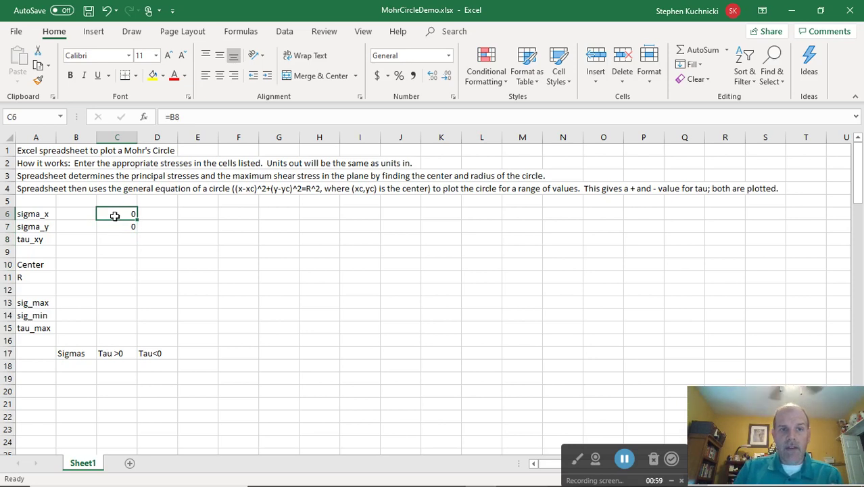
pyautogui.press('Down')
pyautogui.press('Down')
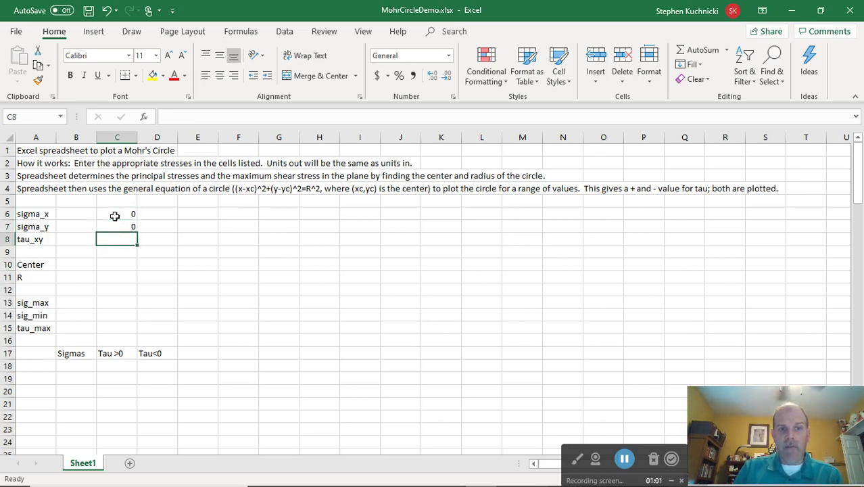
pyautogui.press('Up')
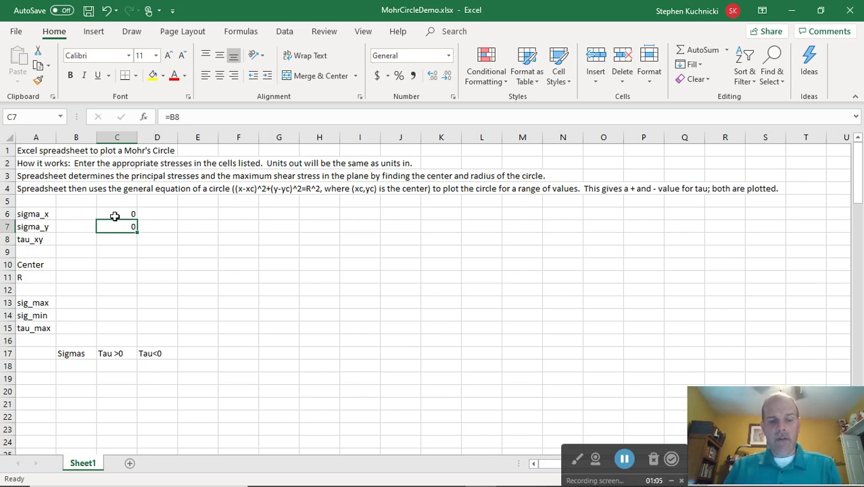
# Change C6's formula to =-B8 so it holds the negated tau_xy
pyautogui.click(115, 216)
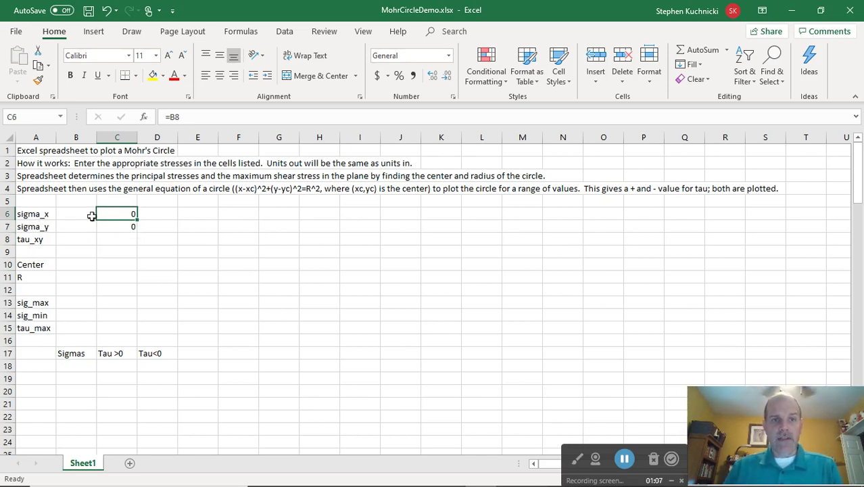
pyautogui.click(171, 117)
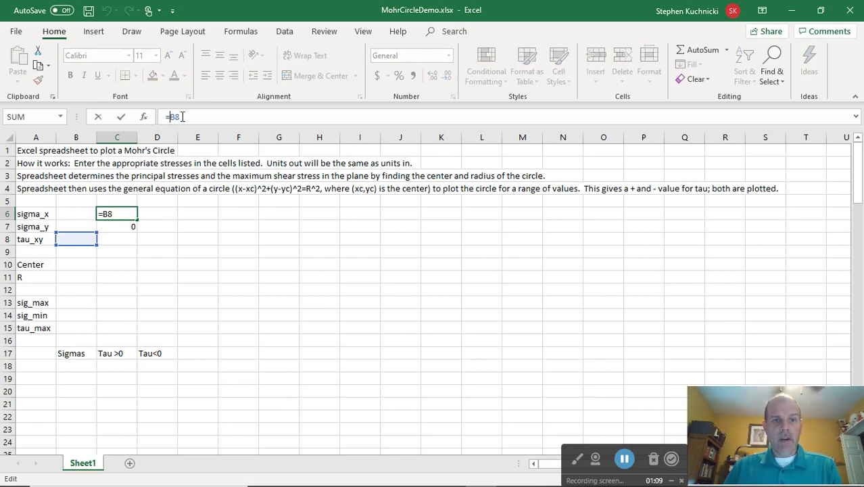
pyautogui.write('-')
pyautogui.click(122, 228)
pyautogui.press('Escape')
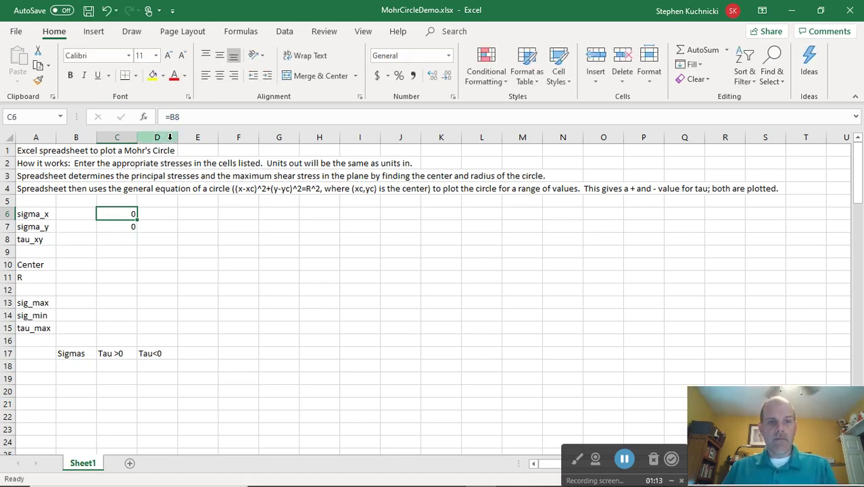
pyautogui.click(169, 117)
pyautogui.write('-')
pyautogui.press('Return')
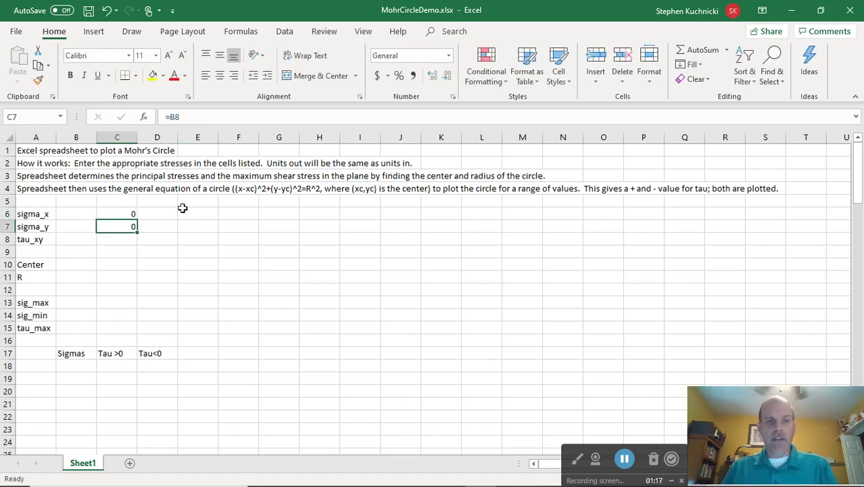
pyautogui.click(86, 241)
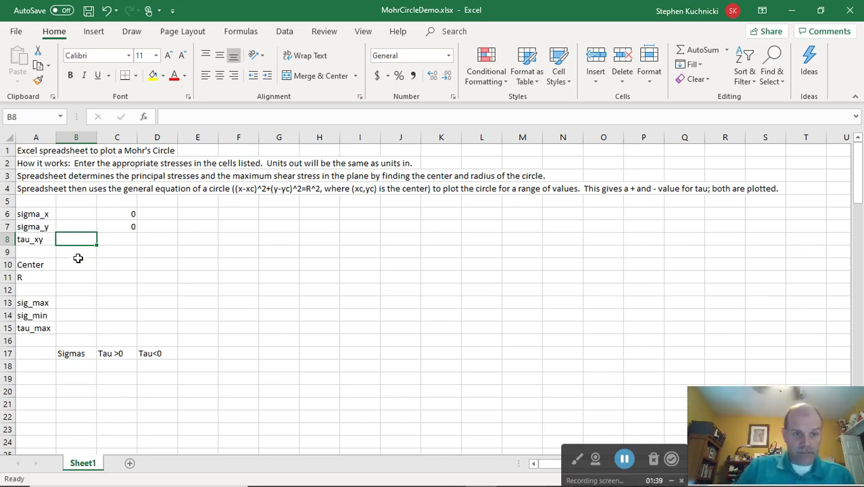
# Enter the Center formula =(B6+B7)/2 in B10
pyautogui.click(68, 215)
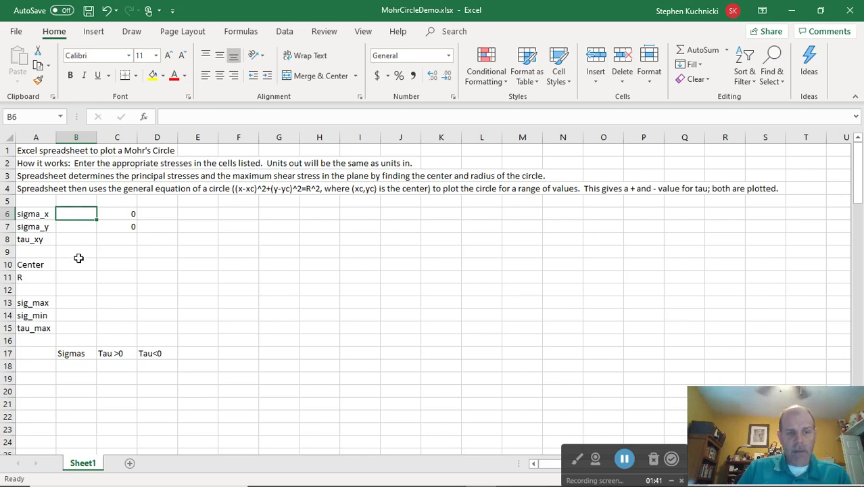
pyautogui.click(79, 264)
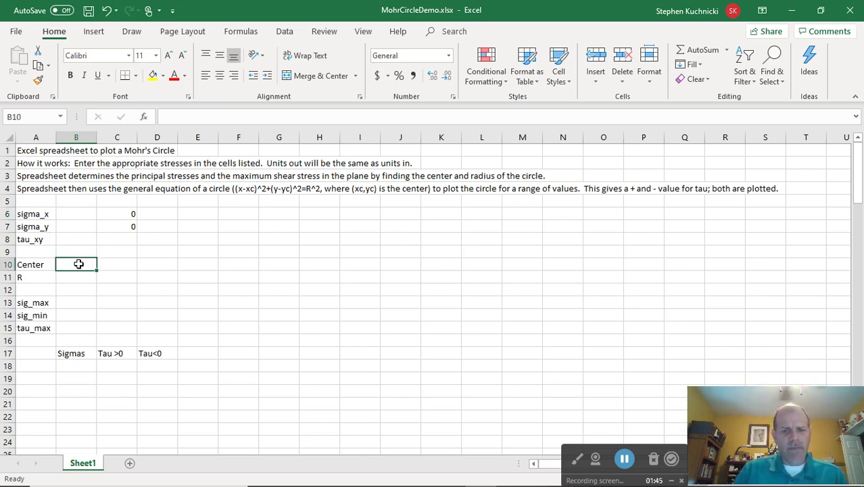
pyautogui.write('=')
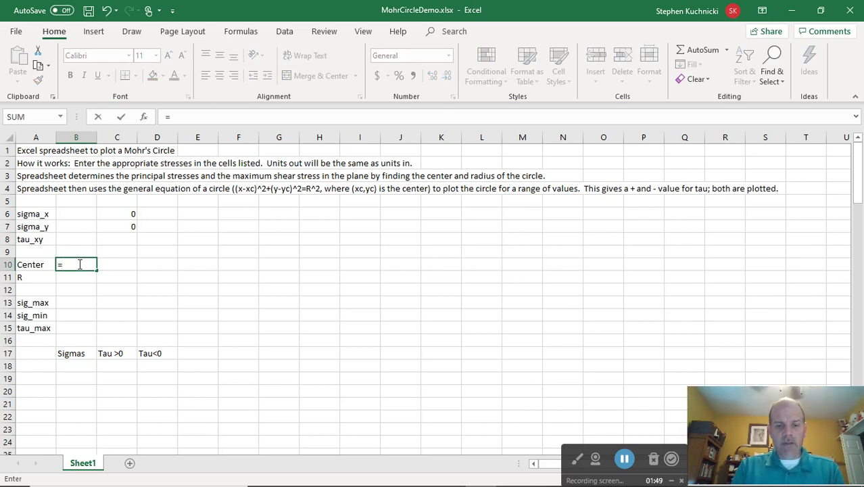
pyautogui.write('(')
pyautogui.press('Up')
pyautogui.press('Up')
pyautogui.press('Up')
pyautogui.press('Up')
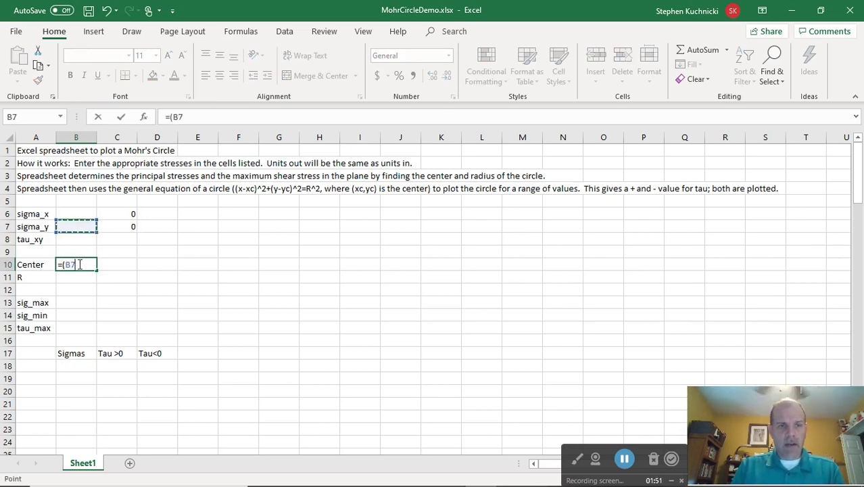
pyautogui.write('+')
pyautogui.press('Up')
pyautogui.press('Up')
pyautogui.press('Up')
pyautogui.write(')/2')
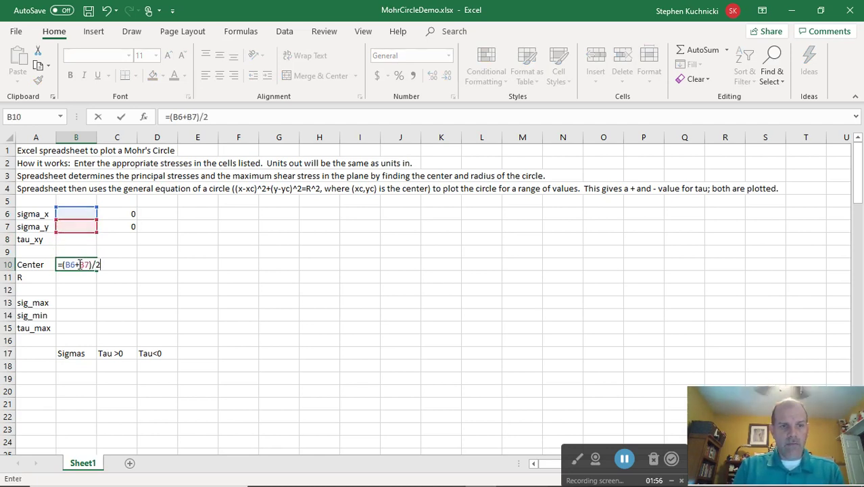
pyautogui.press('Return')
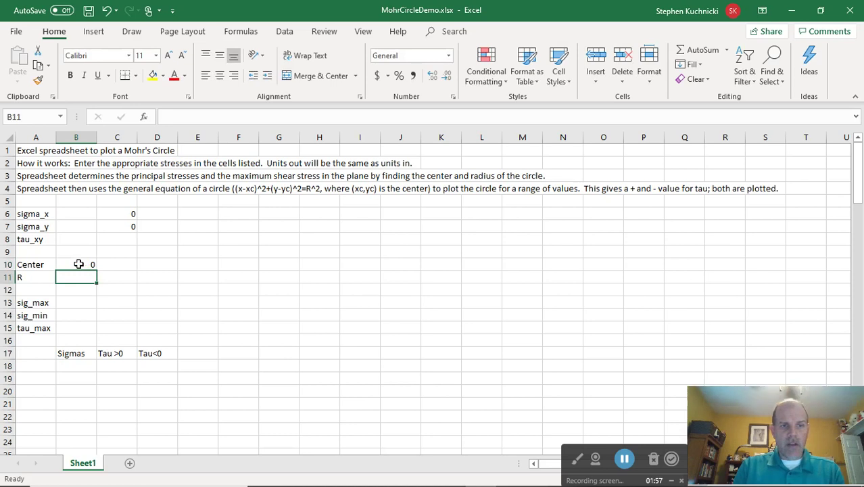
# Enter the radius formula =SQRT(((B6-B7)/2)^2+B8^2) in B11
pyautogui.write('=sqr')
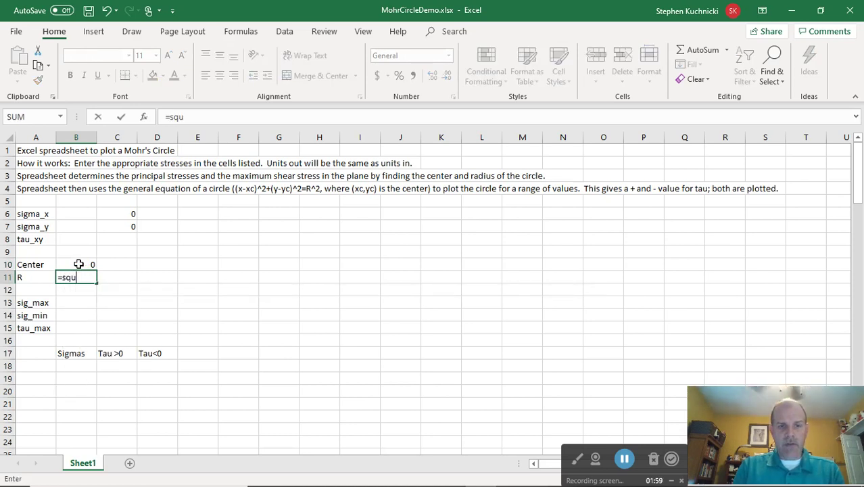
pyautogui.write('t(')
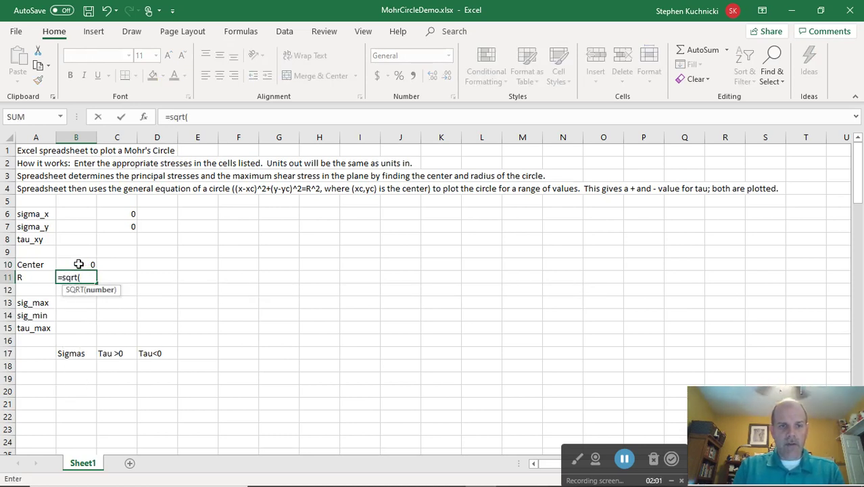
pyautogui.write('((')
pyautogui.press('Up')
pyautogui.press('Up')
pyautogui.press('Up')
pyautogui.press('Up')
pyautogui.press('Up')
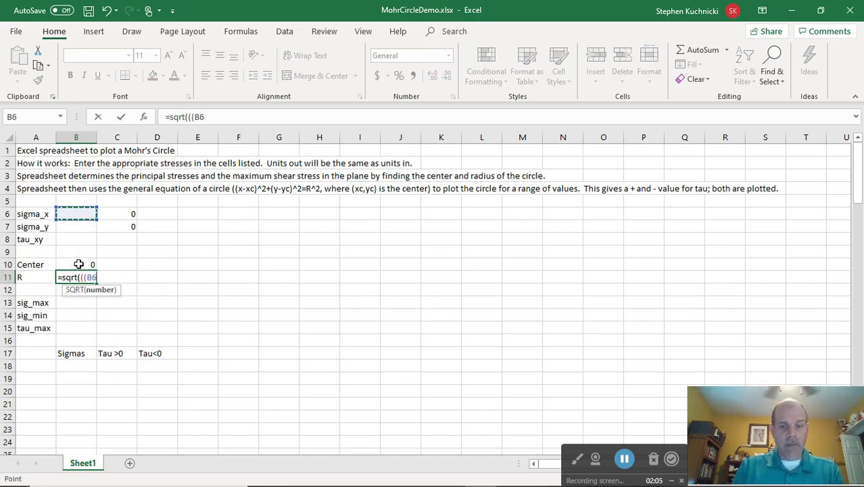
pyautogui.write('-')
pyautogui.press('Up')
pyautogui.press('Up')
pyautogui.press('Up')
pyautogui.press('Up')
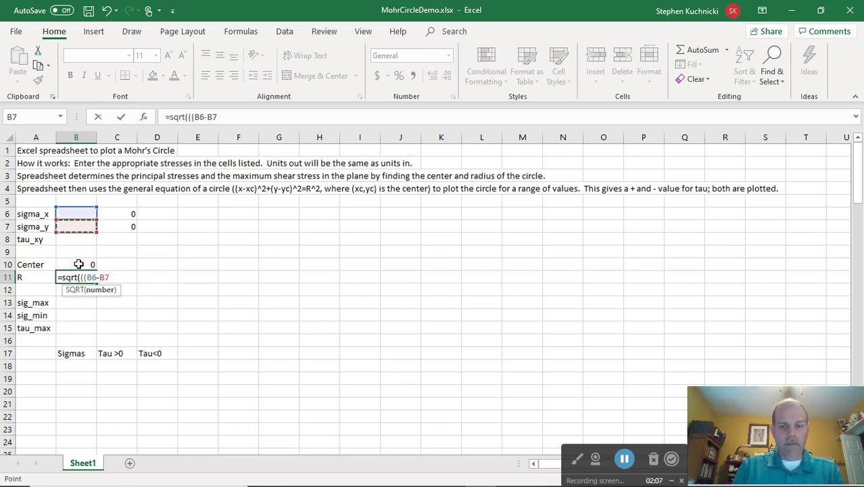
pyautogui.write(')/2')
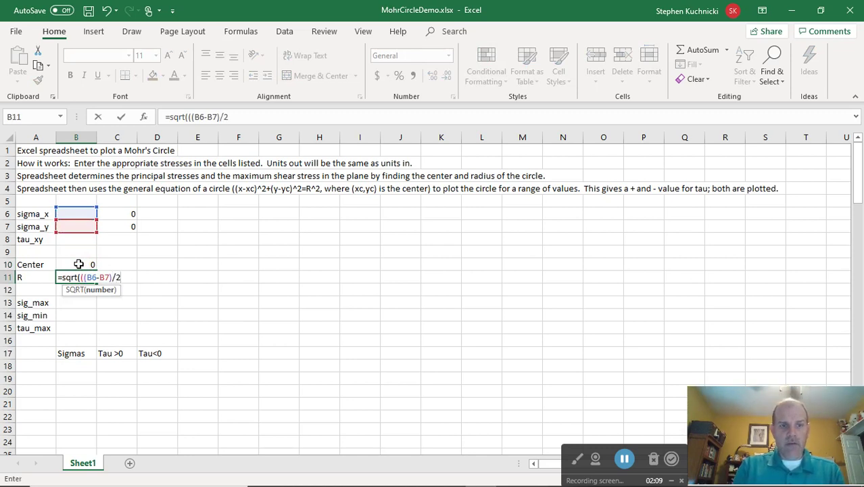
pyautogui.write(')^2+')
pyautogui.press('Up')
pyautogui.press('Up')
pyautogui.press('Up')
pyautogui.write('^2)')
pyautogui.press('Return')
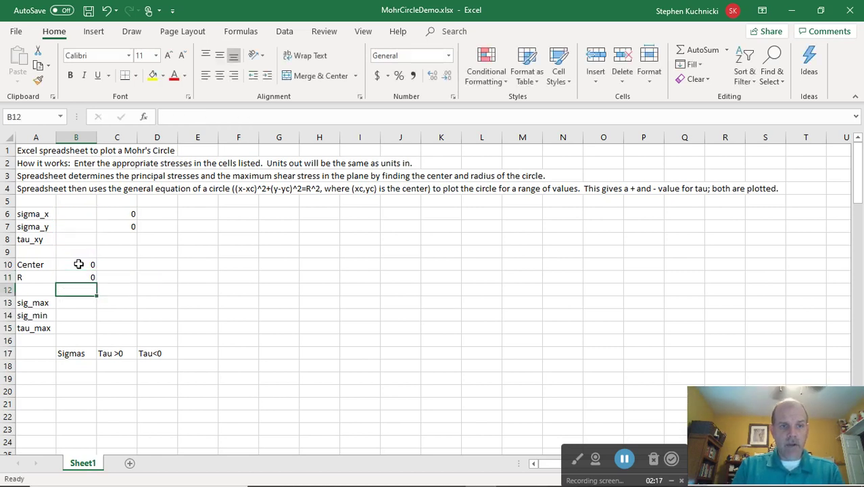
# Enter sig_max in B13 as =B10+B11
pyautogui.press('Down')
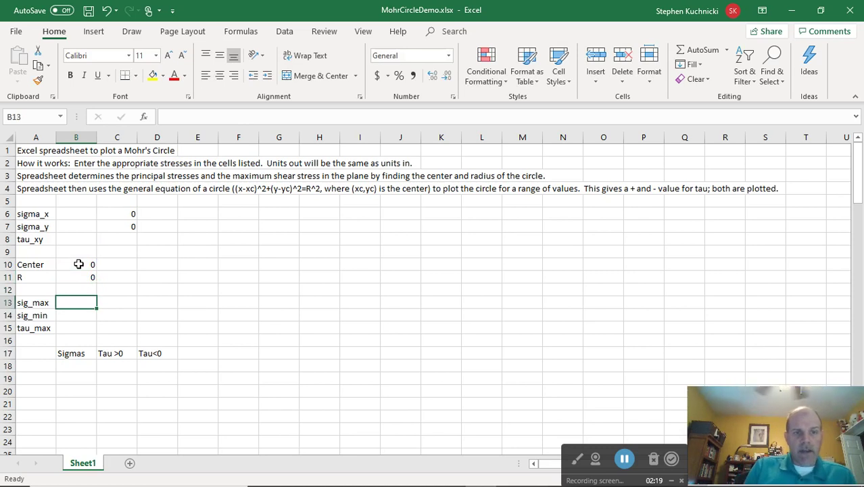
pyautogui.write('=')
pyautogui.press('Up')
pyautogui.press('Up')
pyautogui.press('Up')
pyautogui.write('+')
pyautogui.press('Up')
pyautogui.press('Up')
pyautogui.press('Return')
# Enter sig_min =B10-B11 in B14 and tau_max =B11 in B15
pyautogui.write('=')
pyautogui.press('Up')
pyautogui.press('Up')
pyautogui.press('Up')
pyautogui.press('Up')
pyautogui.write('-')
pyautogui.press('Up')
pyautogui.press('Up')
pyautogui.press('Up')
pyautogui.press('Return')
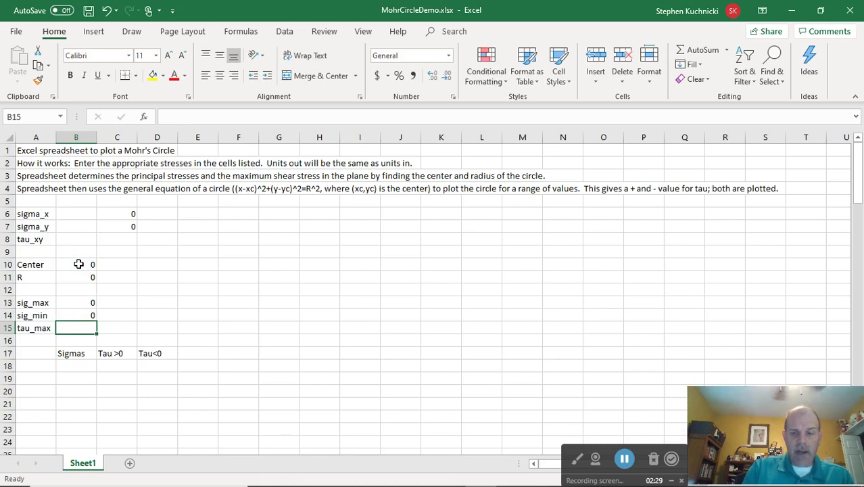
pyautogui.write('=')
pyautogui.press('Up')
pyautogui.press('Up')
pyautogui.press('Up')
pyautogui.press('Up')
pyautogui.press('Return')
pyautogui.press('Down')
pyautogui.press('Down')
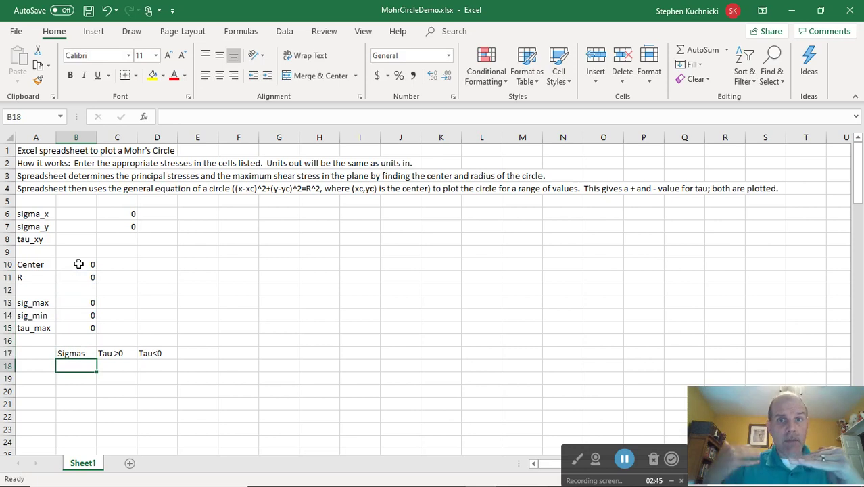
# Enter =B14 in B18 so the Sigmas column starts at sig_min
pyautogui.write('=')
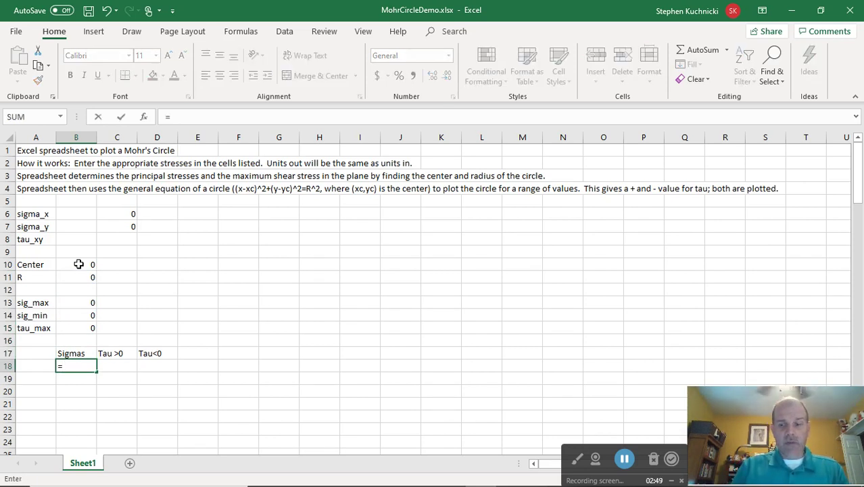
pyautogui.press('Up')
pyautogui.press('Up')
pyautogui.press('Up')
pyautogui.press('Up')
pyautogui.press('Up')
pyautogui.press('Down')
pyautogui.press('Return')
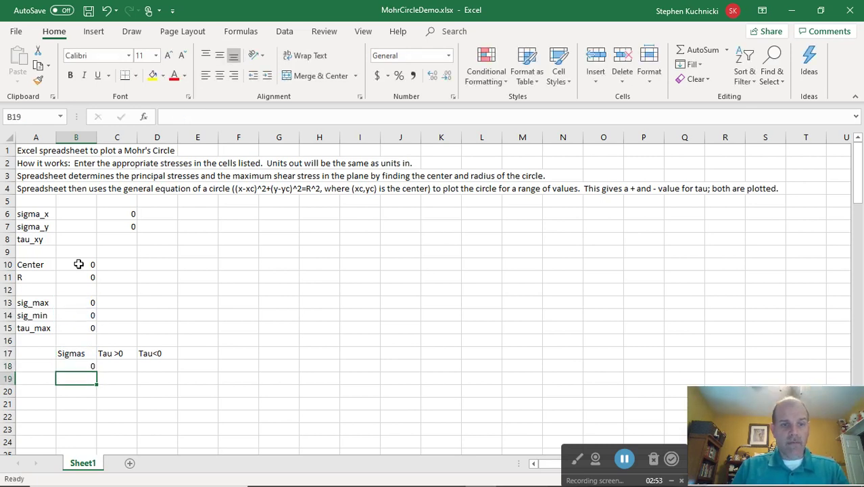
# Enter the Sigmas step formula =B18+0.01*(B13-B14) in B19
pyautogui.write('=')
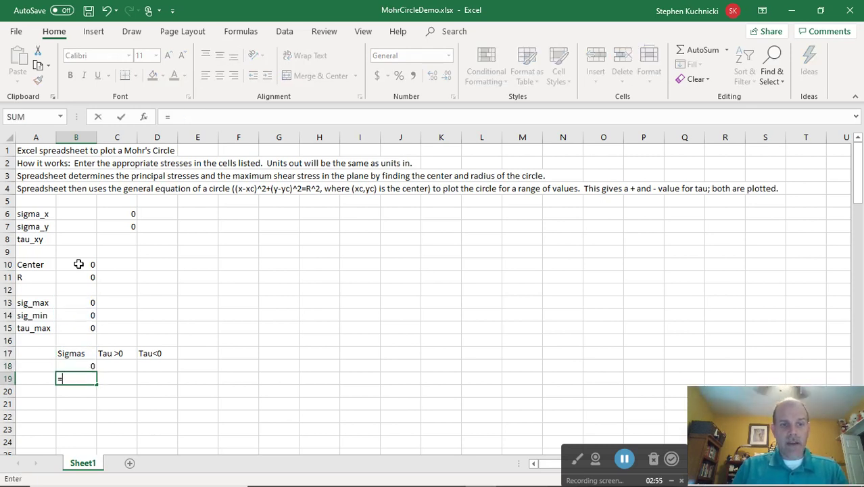
pyautogui.press('Up')
pyautogui.press('Up')
pyautogui.press('Up')
pyautogui.press('Up')
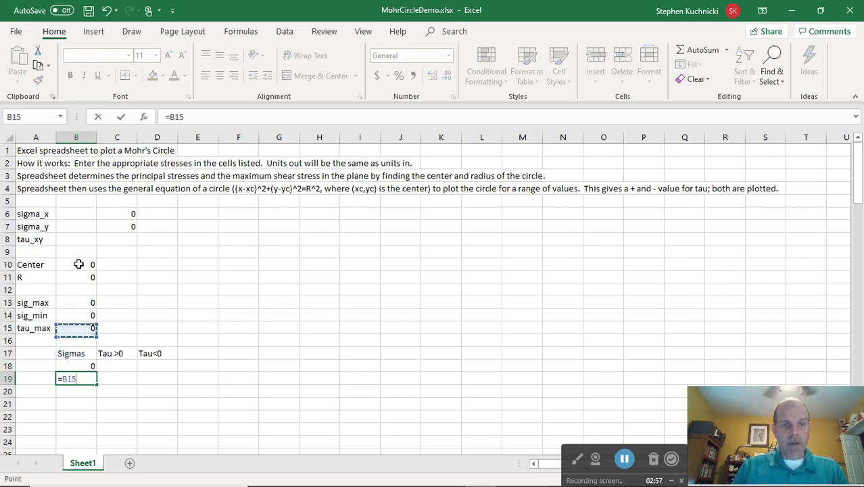
pyautogui.press('Up')
pyautogui.press('Escape')
pyautogui.write('=')
pyautogui.press('Up')
pyautogui.write('+')
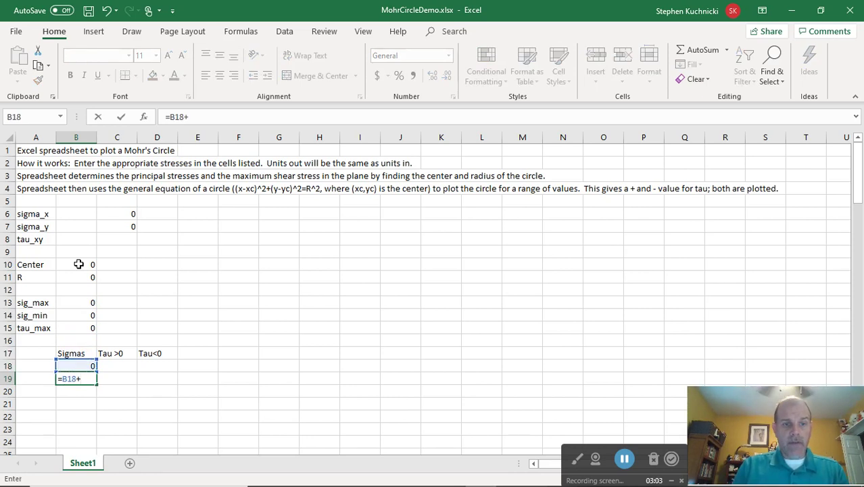
pyautogui.write('0.01')
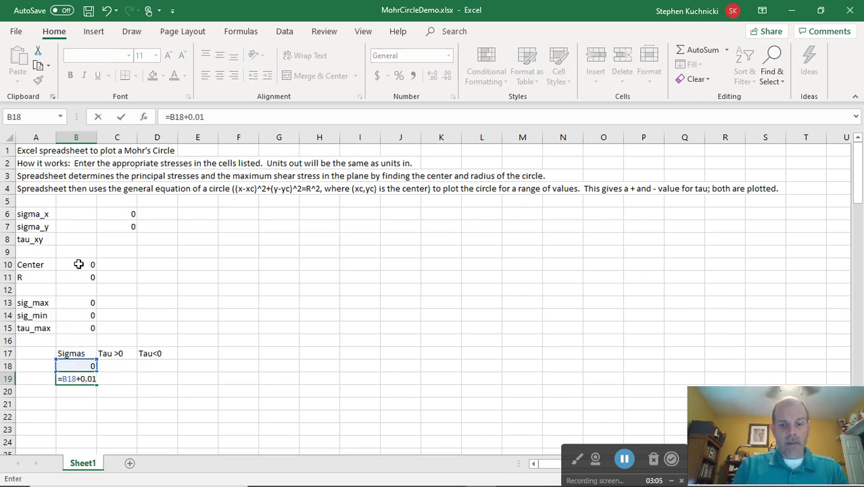
pyautogui.write('*(')
pyautogui.press('Up')
pyautogui.press('Up')
pyautogui.press('Up')
pyautogui.press('Up')
pyautogui.press('Up')
pyautogui.press('Up')
pyautogui.write('-')
pyautogui.press('Up')
pyautogui.press('Up')
pyautogui.press('Up')
pyautogui.press('Up')
pyautogui.press('Return')
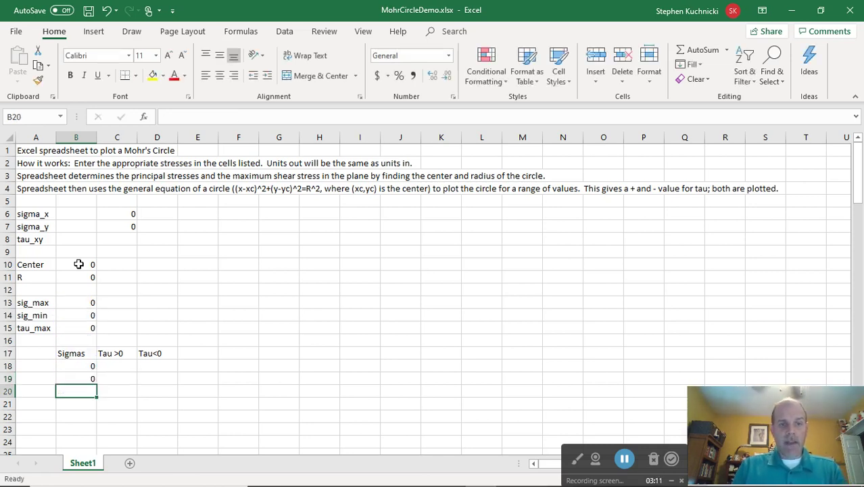
# Make B19's references absolute: =B18+0.01*($B$13-$B$14)
pyautogui.press('Up')
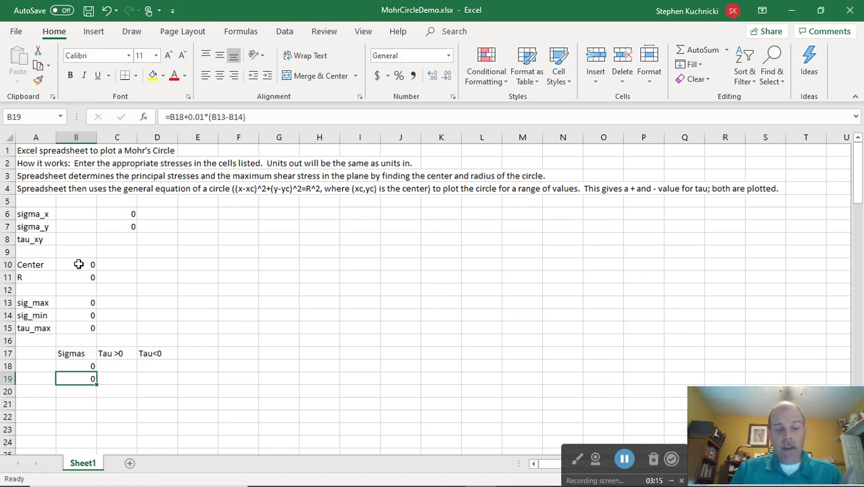
pyautogui.press('F2')
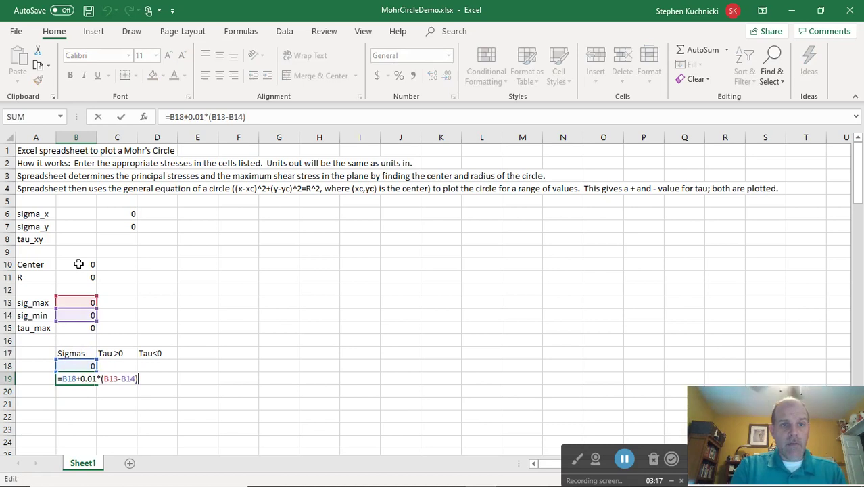
pyautogui.press('Left')
pyautogui.press('Left')
pyautogui.press('Left')
pyautogui.press('Left')
pyautogui.press('Left')
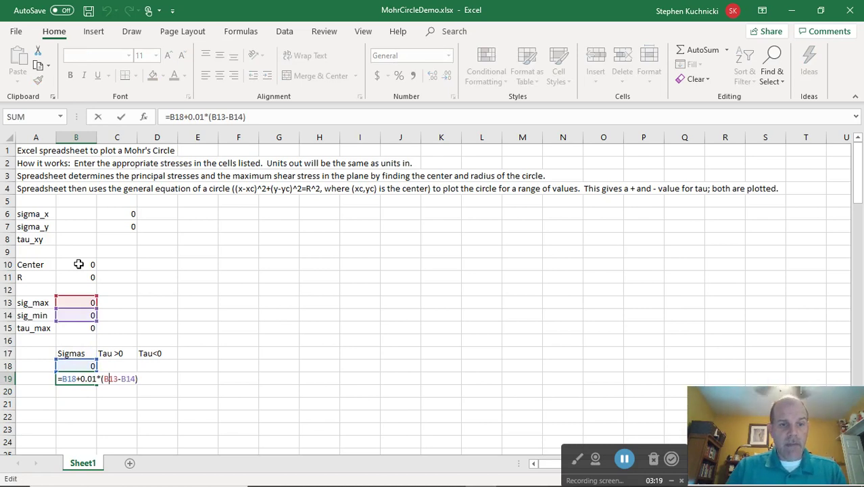
pyautogui.write('$')
pyautogui.press('Right')
pyautogui.write('$')
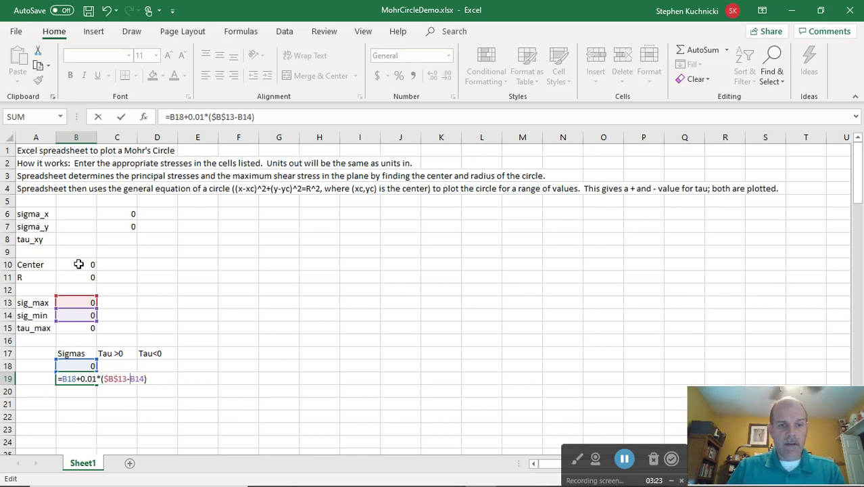
pyautogui.press('Right')
pyautogui.press('Right')
pyautogui.press('Right')
pyautogui.write('$')
pyautogui.press('Right')
pyautogui.write('$')
pyautogui.press('Return')
pyautogui.press('Up')
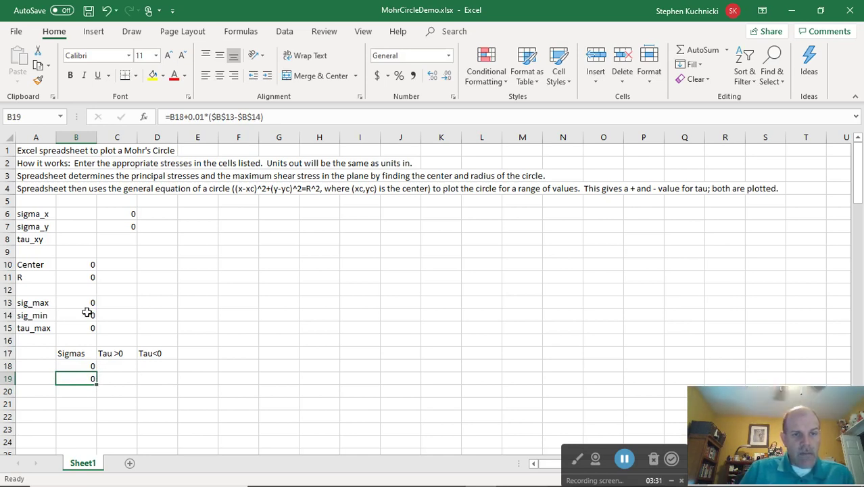
# Enter test stresses 15, 5 and 8 into sigma_x, sigma_y and tau_xy (B6–B8)
pyautogui.click(80, 216)
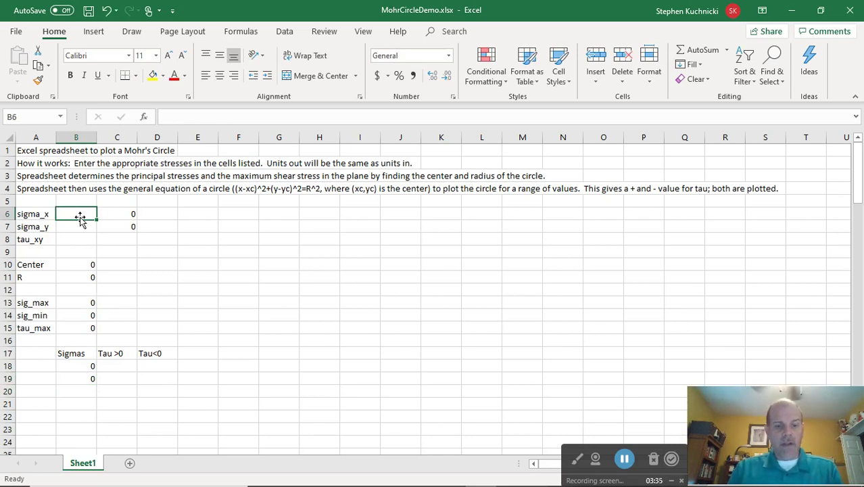
pyautogui.write('15')
pyautogui.press('Return')
pyautogui.write('5')
pyautogui.press('Return')
pyautogui.write('8')
pyautogui.press('Return')
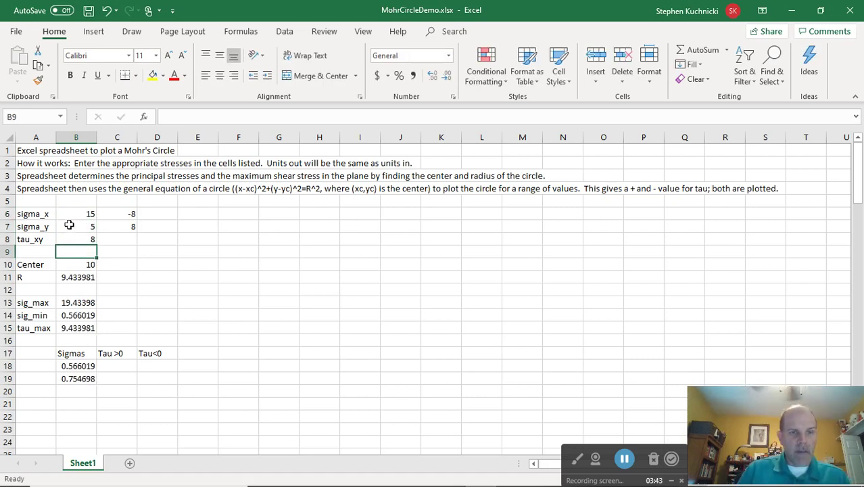
# Reduce B10:B15 to two decimals, e.g. Center 10.00 and R 9.43
pyautogui.moveTo(66, 266); pyautogui.dragTo(77, 328)
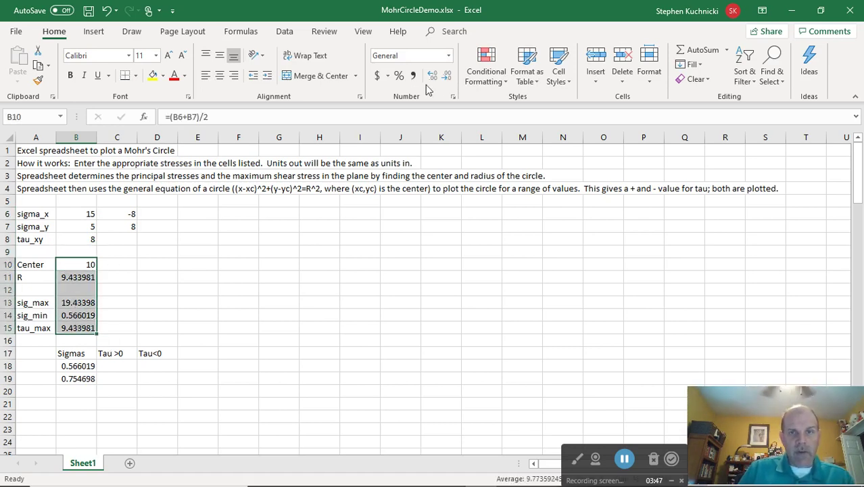
pyautogui.click(447, 76)
pyautogui.click(447, 76)
pyautogui.click(447, 76)
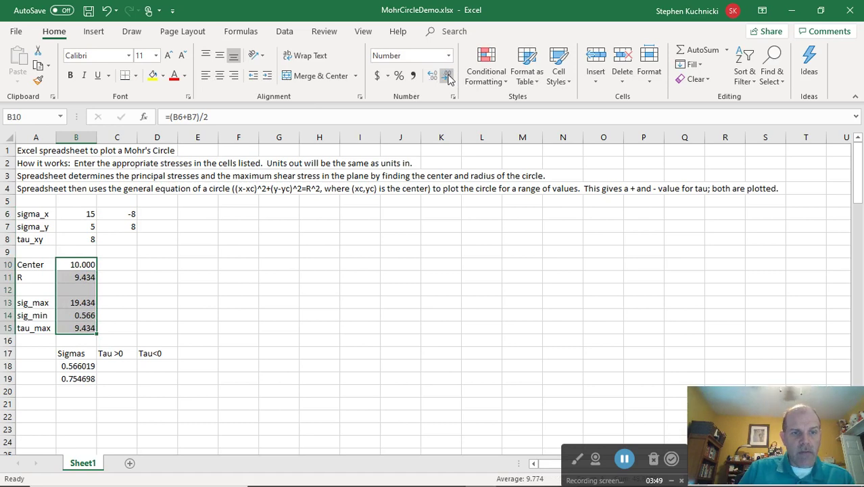
pyautogui.click(447, 76)
pyautogui.click(110, 291)
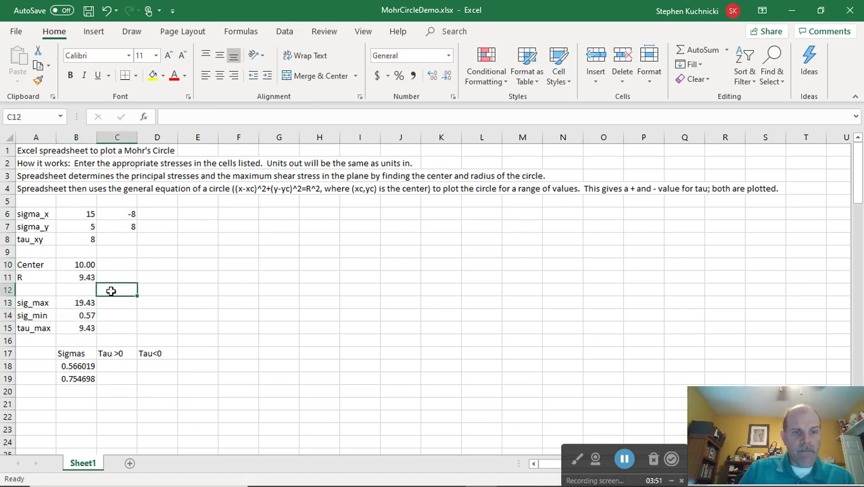
pyautogui.click(80, 365)
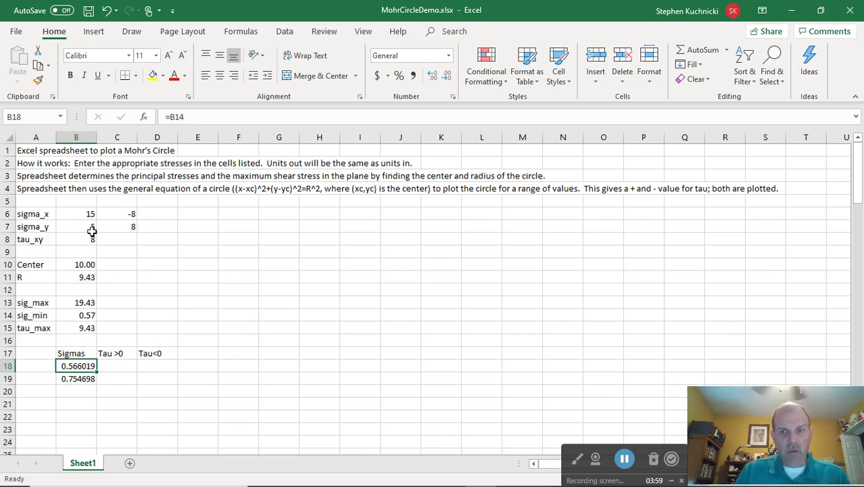
# Fill the B19 step formula down the Sigmas column to B118
pyautogui.click(85, 378)
pyautogui.moveTo(98, 384); pyautogui.dragTo(86, 436)
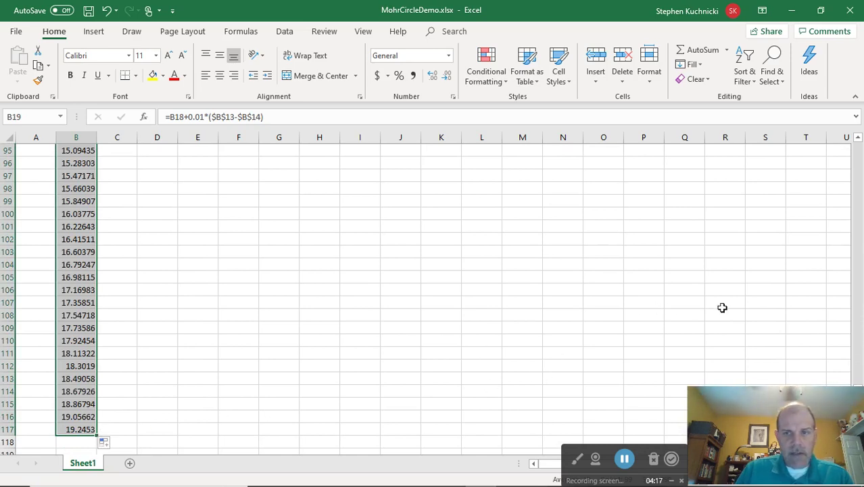
pyautogui.scroll(6, 605, 280)
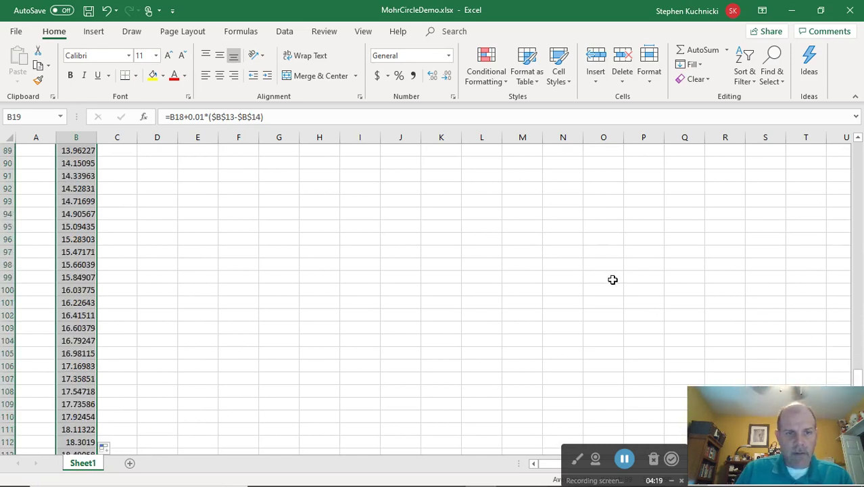
pyautogui.scroll(19, 498, 267)
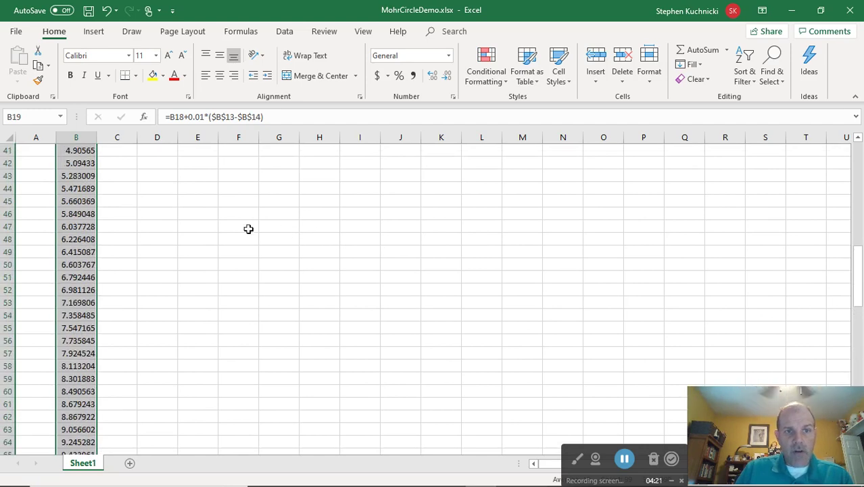
pyautogui.scroll(4, 175, 218)
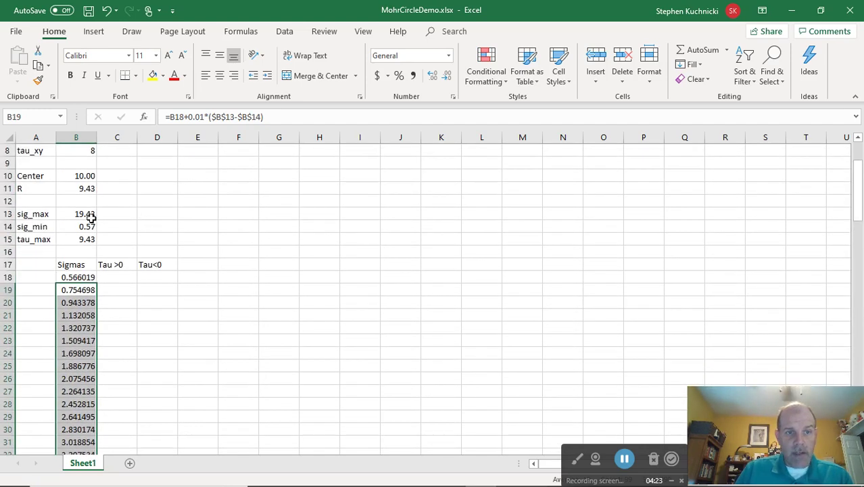
pyautogui.scroll(-20, 87, 214)
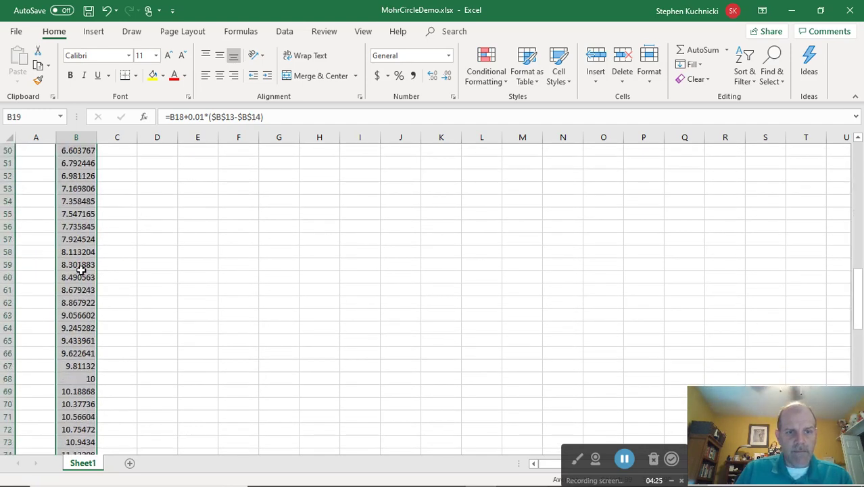
pyautogui.scroll(-13, 82, 278)
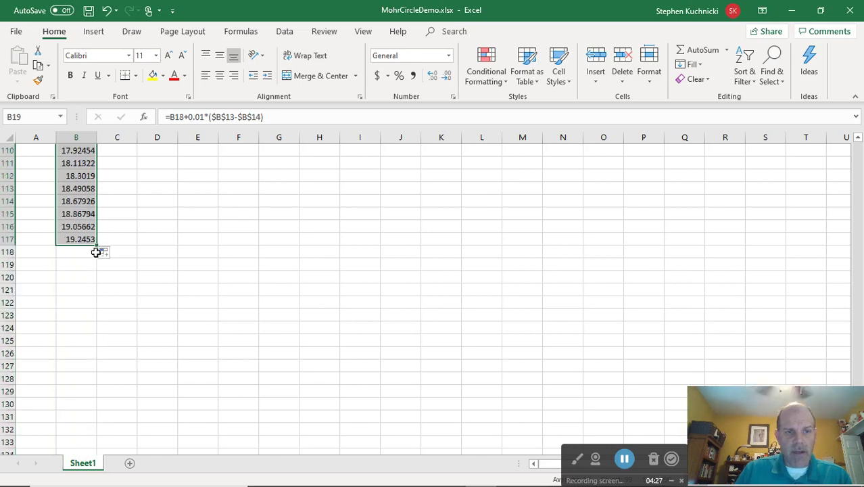
pyautogui.moveTo(99, 244); pyautogui.dragTo(100, 257)
pyautogui.click(90, 252)
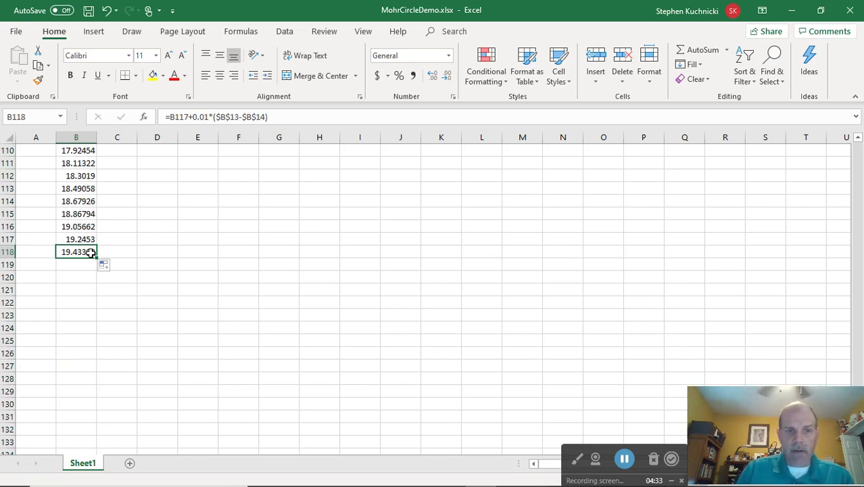
# Move into the Tau >0 column C and scroll back to the sheet top
pyautogui.press('Right')
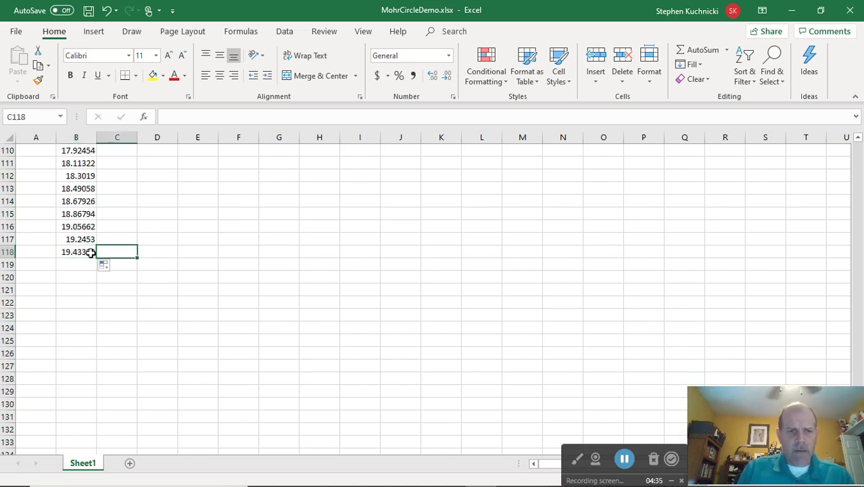
pyautogui.press('Up')
pyautogui.press('Up')
pyautogui.press('Up')
pyautogui.press('Up')
pyautogui.press('Up')
pyautogui.press('Up')
pyautogui.press('Up')
pyautogui.press('Up')
pyautogui.press('Up')
pyautogui.press('Up')
pyautogui.press('Up')
pyautogui.press('Up')
pyautogui.press('Up')
pyautogui.press('Up')
pyautogui.press('Up')
pyautogui.press('Up')
pyautogui.press('Up')
pyautogui.press('Up')
pyautogui.press('Up')
pyautogui.press('Up')
pyautogui.press('Up')
pyautogui.press('Up')
pyautogui.press('Up')
pyautogui.press('Up')
pyautogui.press('Up')
pyautogui.press('Up')
pyautogui.press('Up')
pyautogui.press('Up')
pyautogui.press('Up')
pyautogui.press('Up')
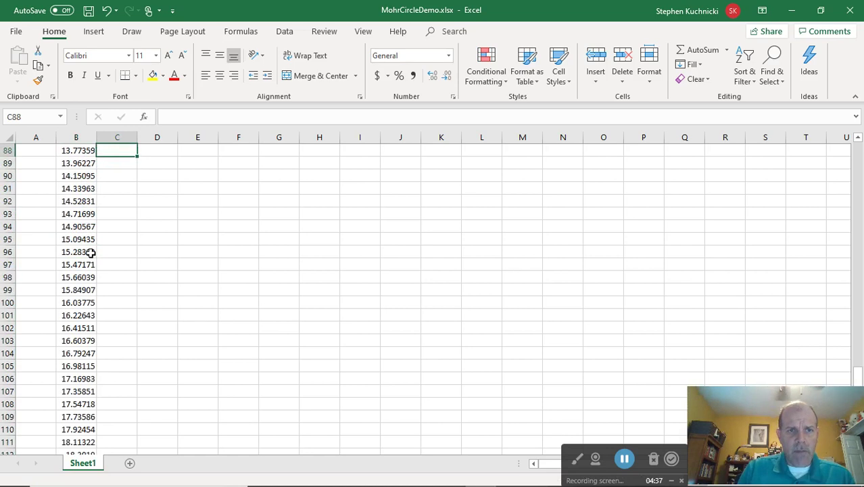
pyautogui.press('Up')
pyautogui.press('Up')
pyautogui.press('Up')
pyautogui.press('Up')
pyautogui.press('Up')
pyautogui.press('Up')
pyautogui.press('Up')
pyautogui.press('Up')
pyautogui.press('Up')
pyautogui.press('Up')
pyautogui.press('Up')
pyautogui.press('Up')
pyautogui.press('Up')
pyautogui.press('Up')
pyautogui.press('Up')
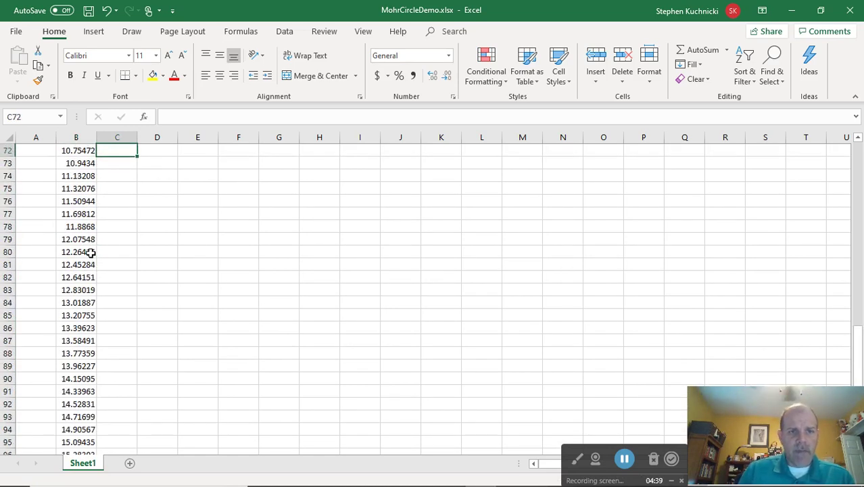
pyautogui.click(110, 237)
pyautogui.scroll(15, 112, 234)
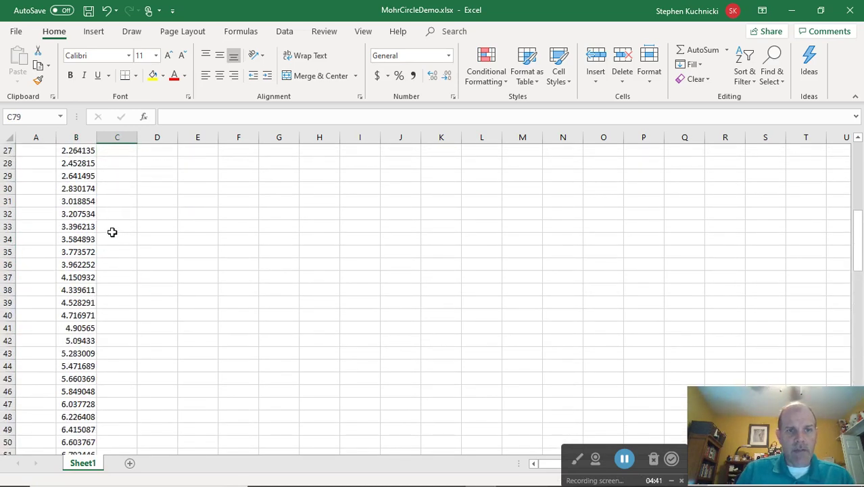
pyautogui.scroll(7, 112, 232)
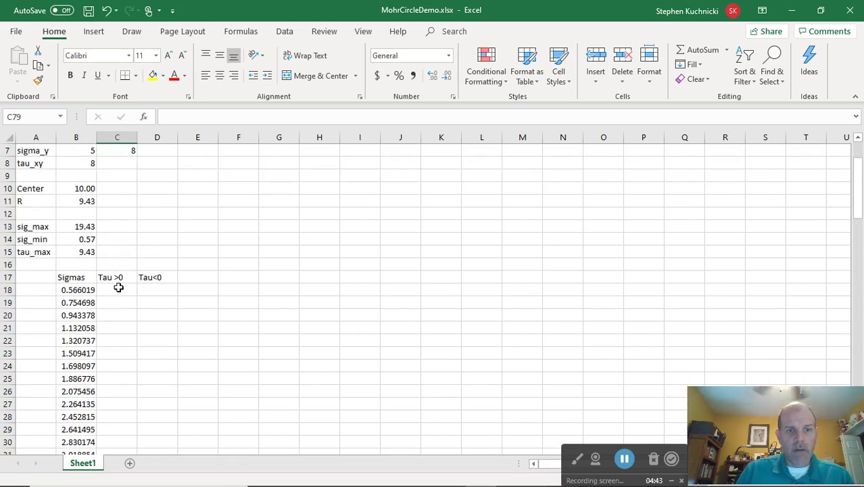
pyautogui.scroll(2, 117, 274)
pyautogui.click(116, 365)
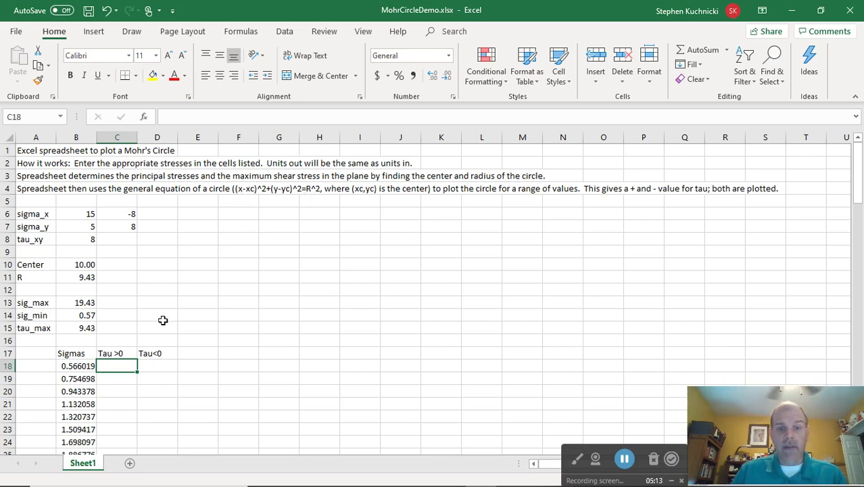
# Enter =SQRT(B11^2-(B18-B10)^2) in C18 as the first positive tau
pyautogui.write('=s')
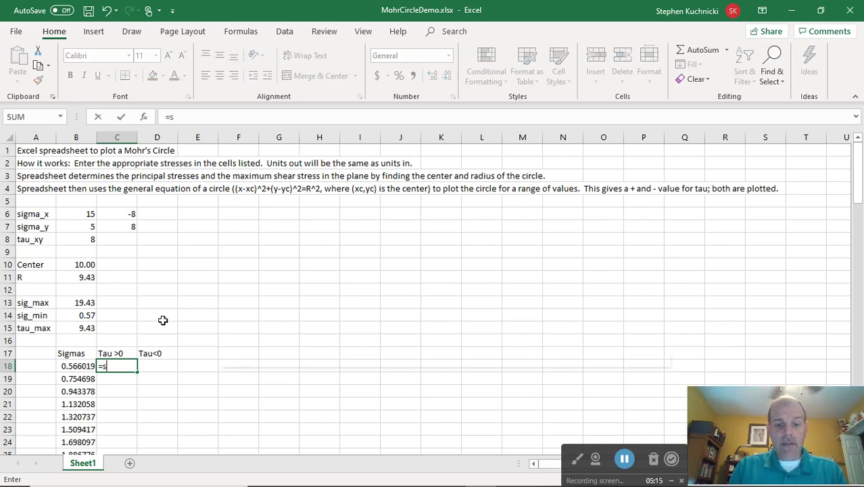
pyautogui.write('qrt(')
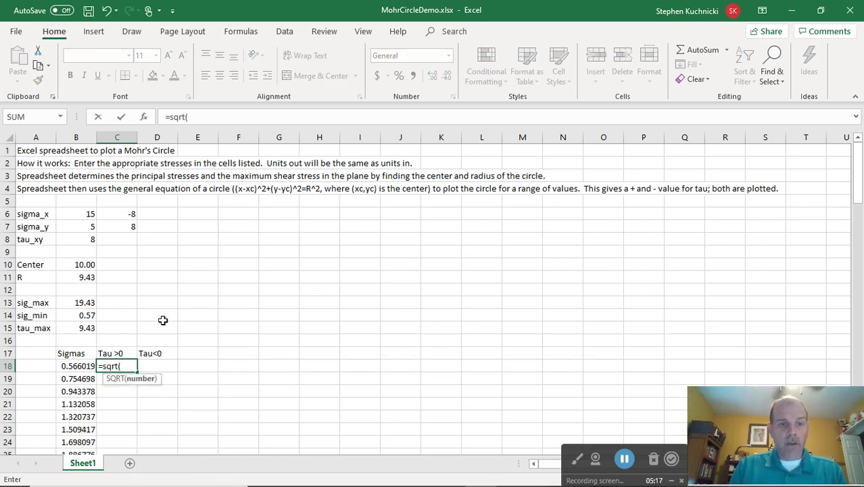
pyautogui.click(88, 280)
pyautogui.click(204, 117)
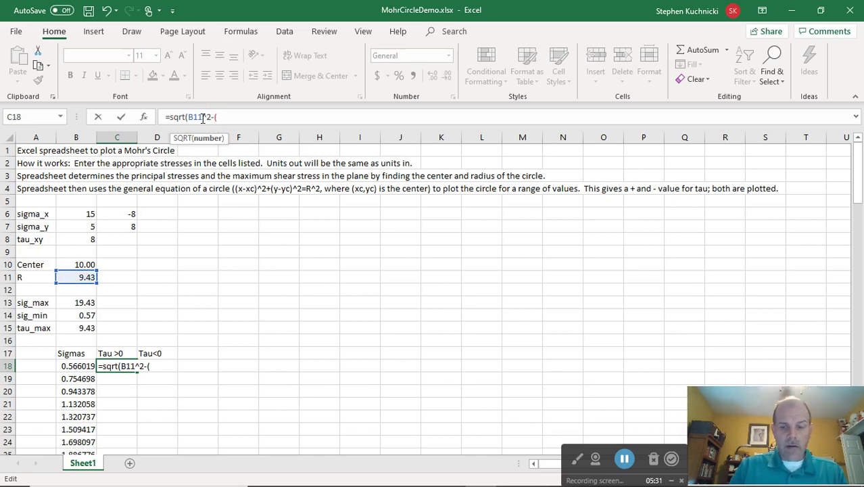
pyautogui.click(66, 367)
pyautogui.click(438, 285)
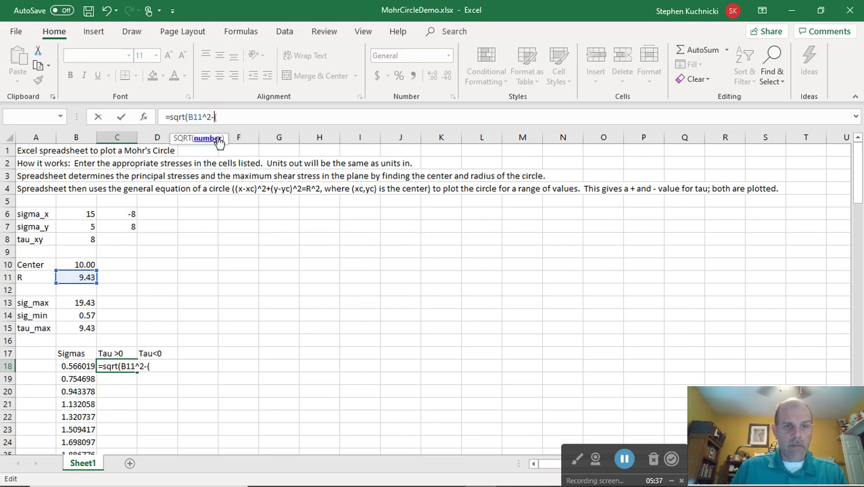
pyautogui.click(70, 371)
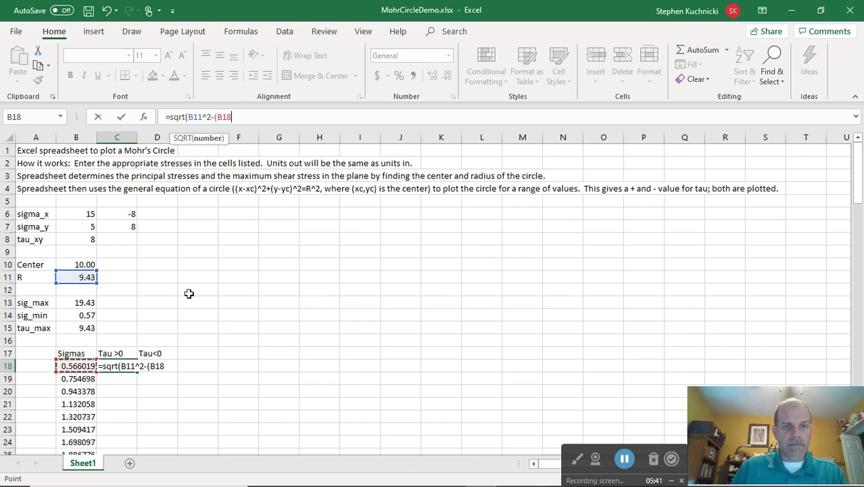
pyautogui.write('-')
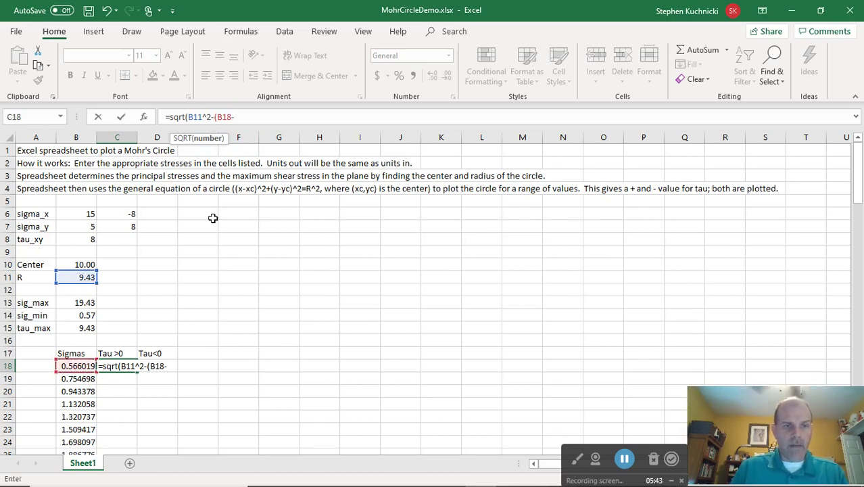
pyautogui.click(79, 265)
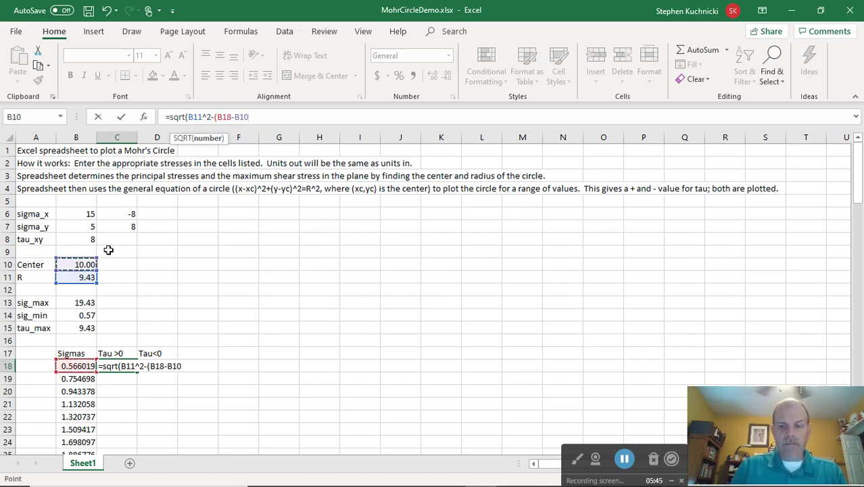
pyautogui.write(')')
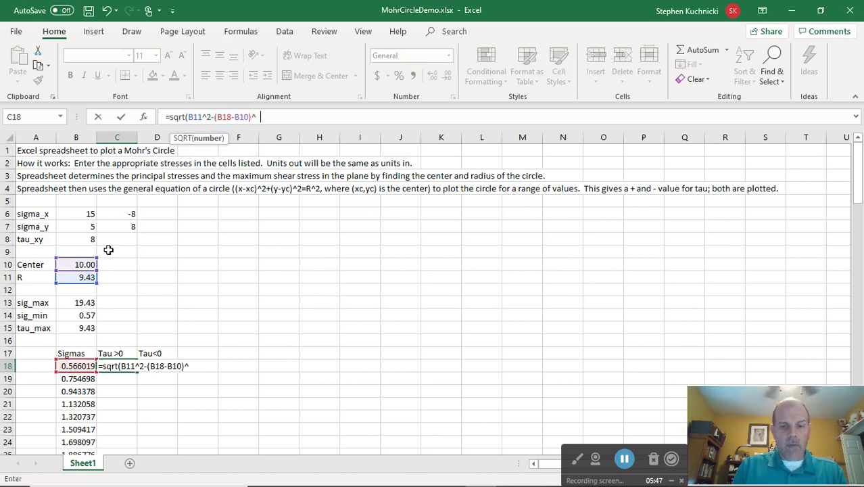
pyautogui.write('^2)')
pyautogui.press('Return')
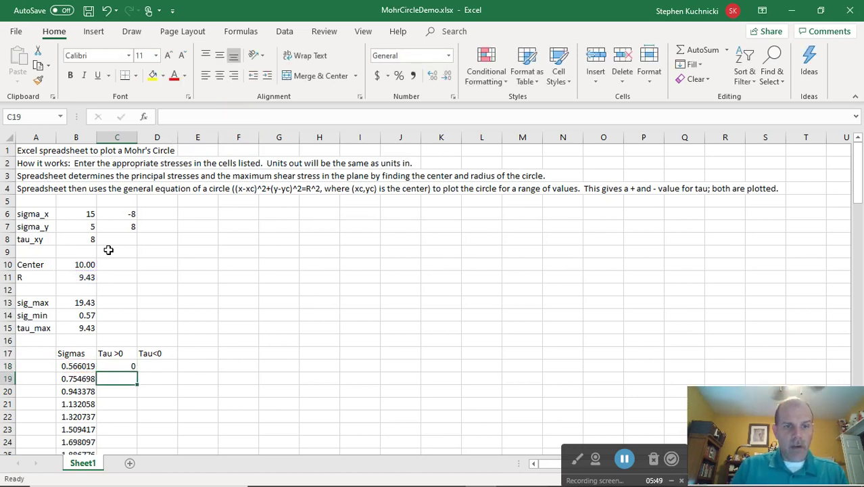
# Make C18's references absolute: =SQRT($B$11^2-(B18-$B$10)^2)
pyautogui.press('Up')
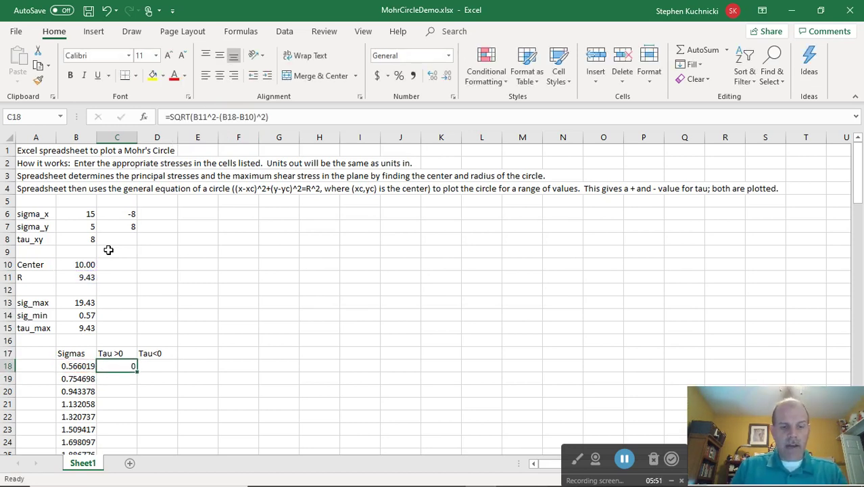
pyautogui.press('F2')
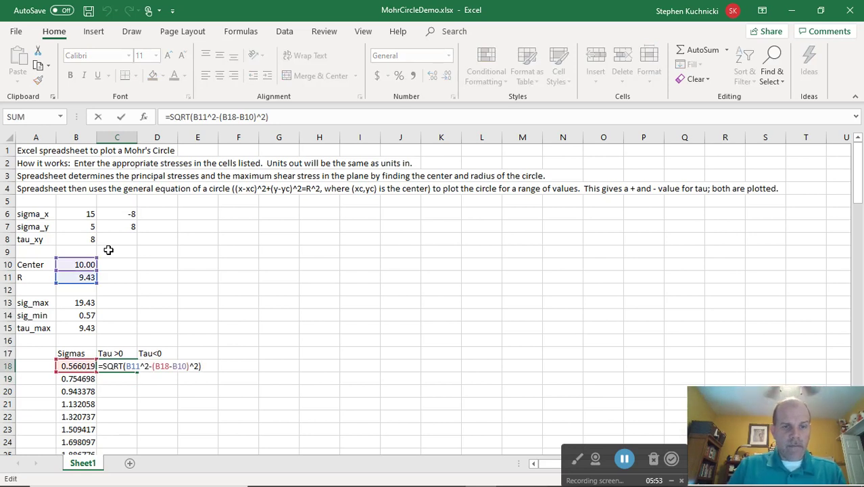
pyautogui.press('Left')
pyautogui.press('Left')
pyautogui.press('Left')
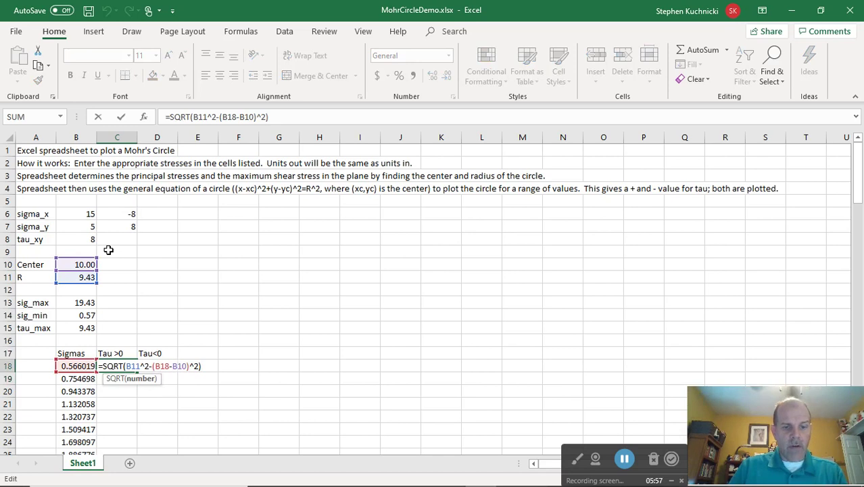
pyautogui.write('$B$')
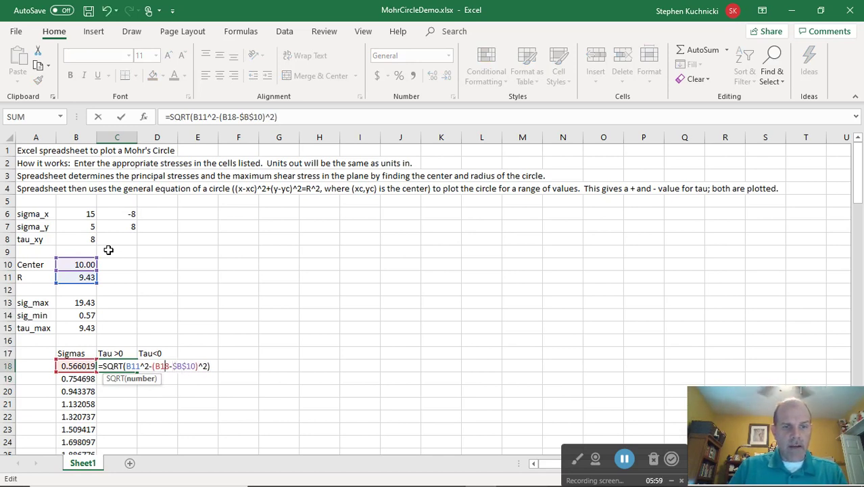
pyautogui.write('$')
pyautogui.press('Right')
pyautogui.write('$')
pyautogui.press('End')
pyautogui.hotkey('ctrl', 'Return')
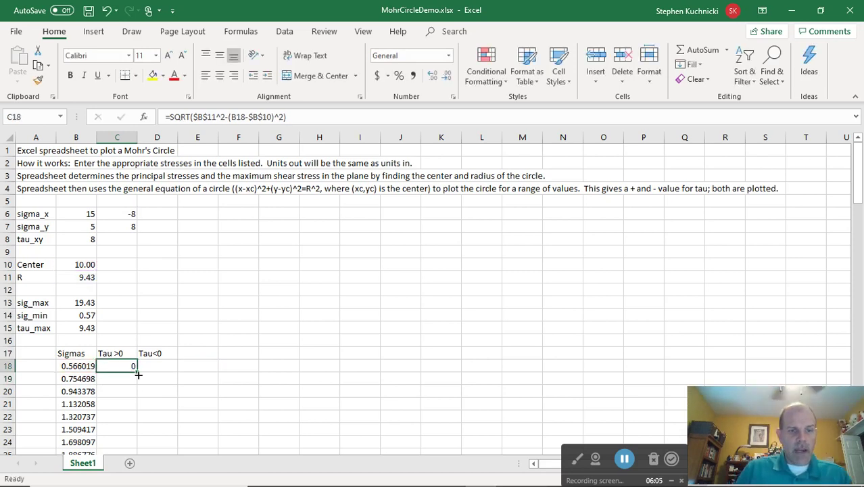
# Enter =-C18 in D18 as the negative tau value
pyautogui.click(144, 366)
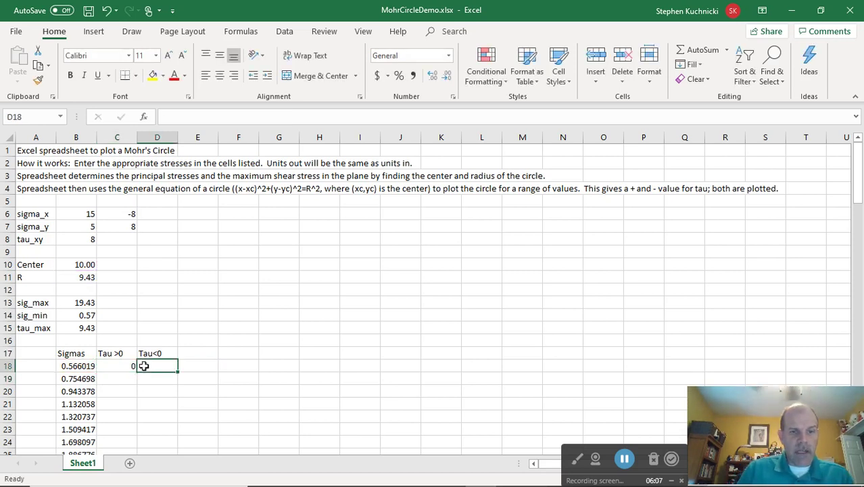
pyautogui.write('=-')
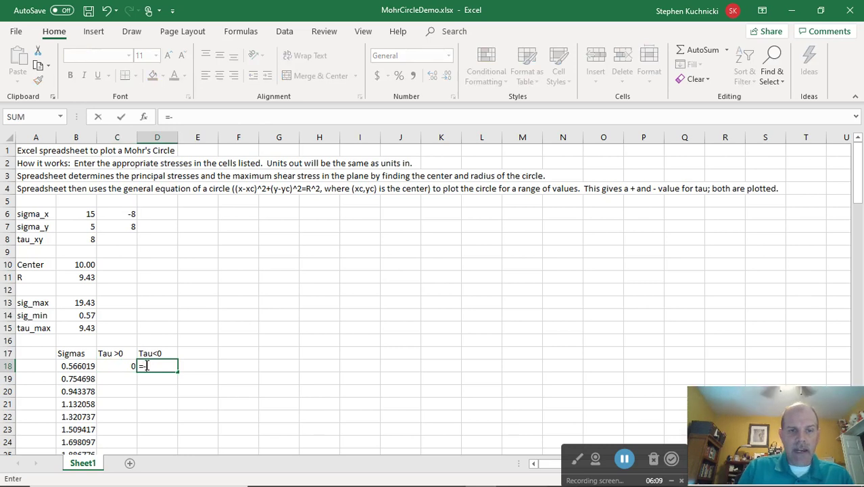
pyautogui.press('Left')
pyautogui.press('Return')
pyautogui.click(146, 366)
pyautogui.press('Left')
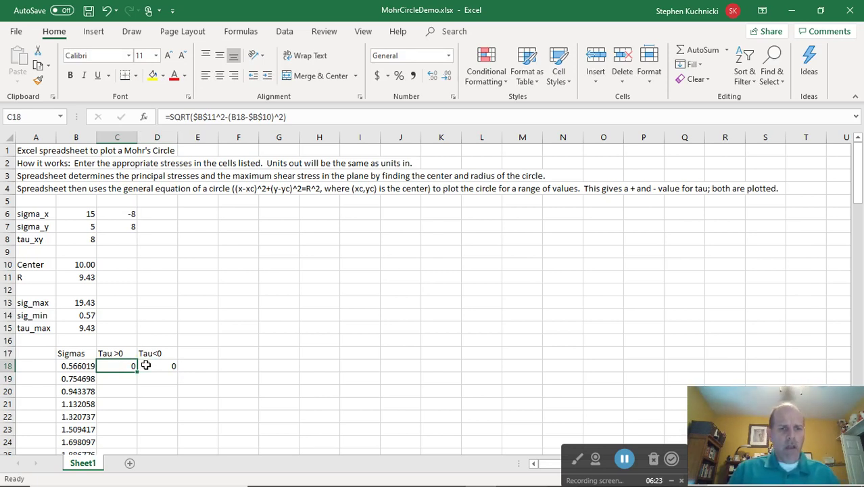
# Fill both tau formulas in C18:D18 down to row 118
pyautogui.moveTo(136, 366); pyautogui.dragTo(175, 368)
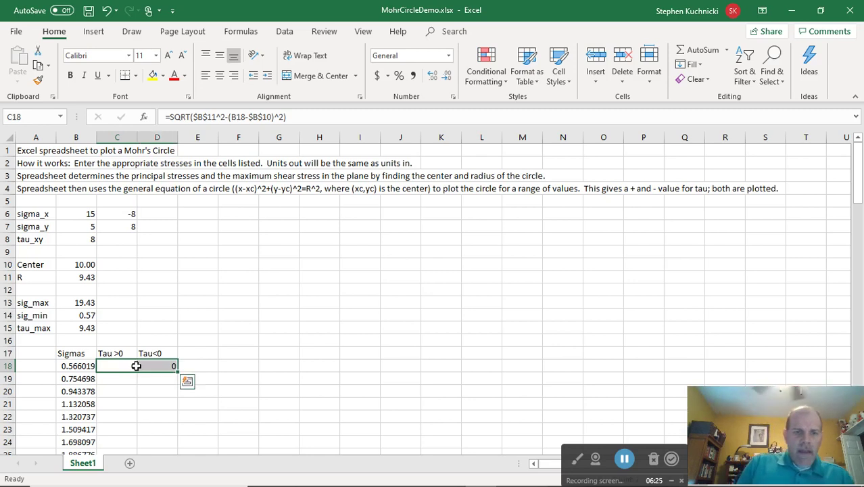
pyautogui.doubleClick(178, 368)
pyautogui.scroll(-10, 166, 354)
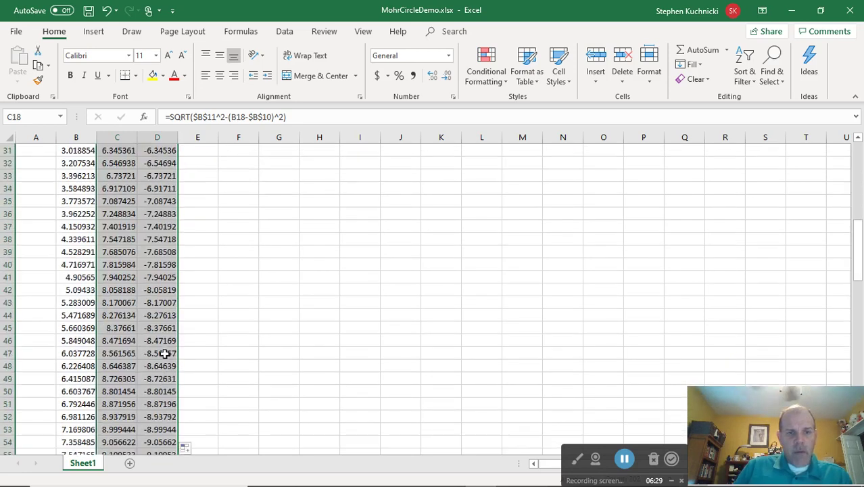
pyautogui.scroll(-20, 164, 353)
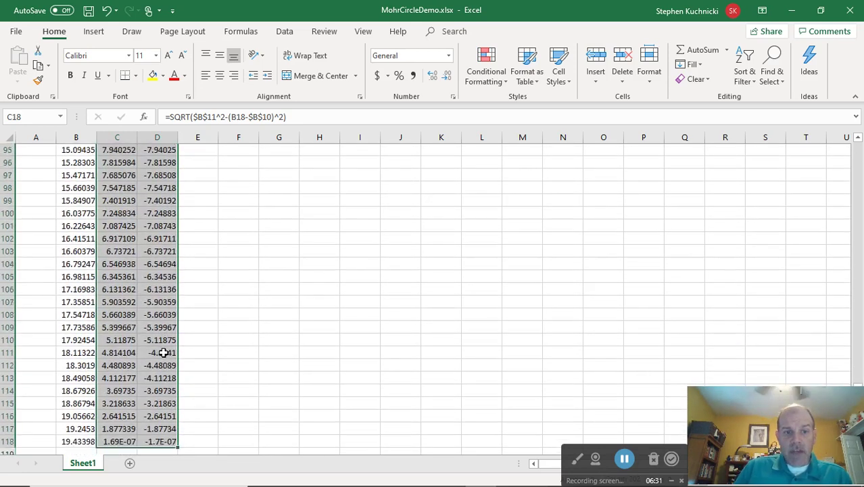
pyautogui.scroll(-1, 164, 353)
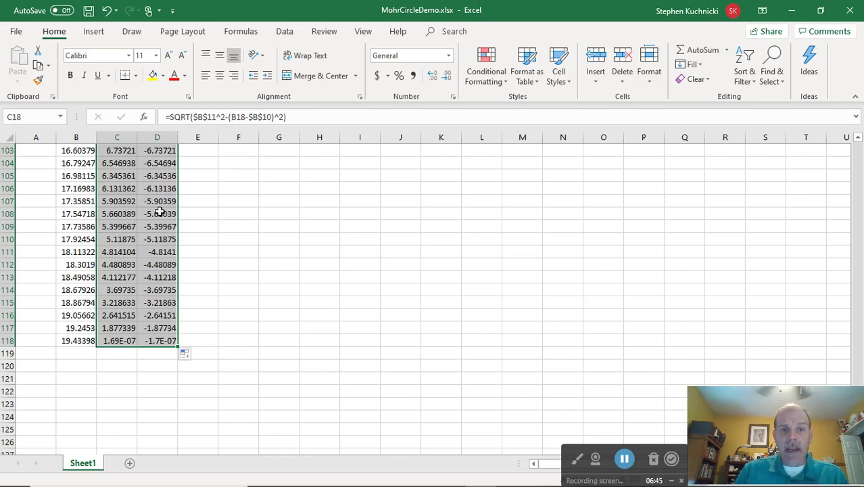
# Change C118 to =IF(ISERROR(SQRT(...)),0,SQRT(...)) so square-root errors return 0
pyautogui.click(120, 341)
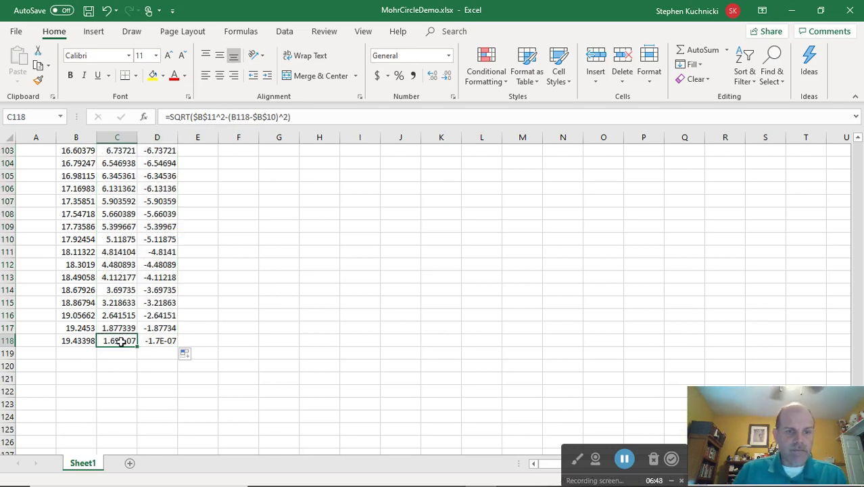
pyautogui.click(182, 118)
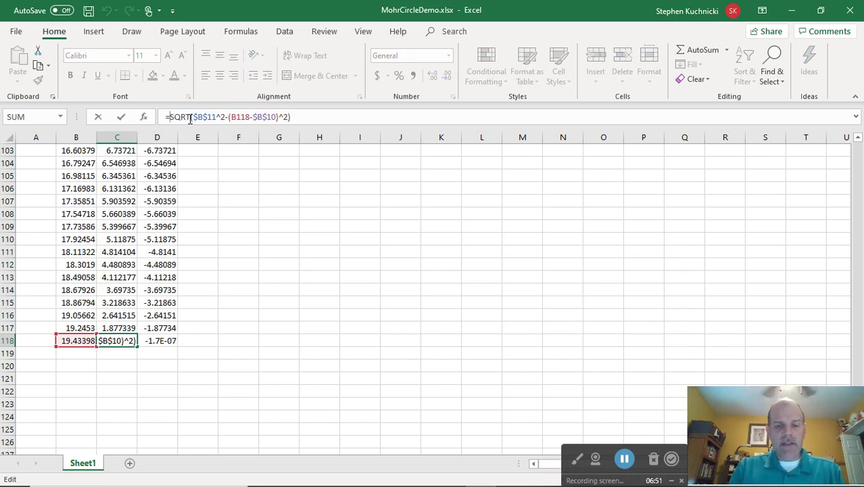
pyautogui.write('if')
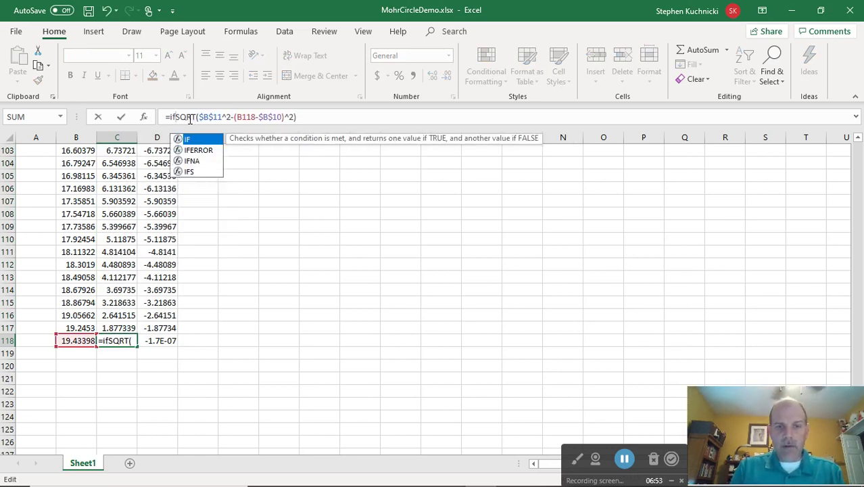
pyautogui.write('(')
pyautogui.write('iserror')
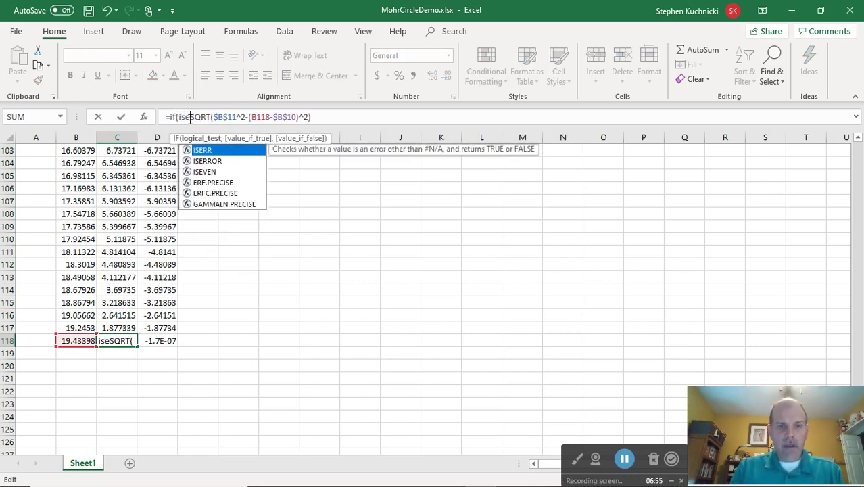
pyautogui.write('(')
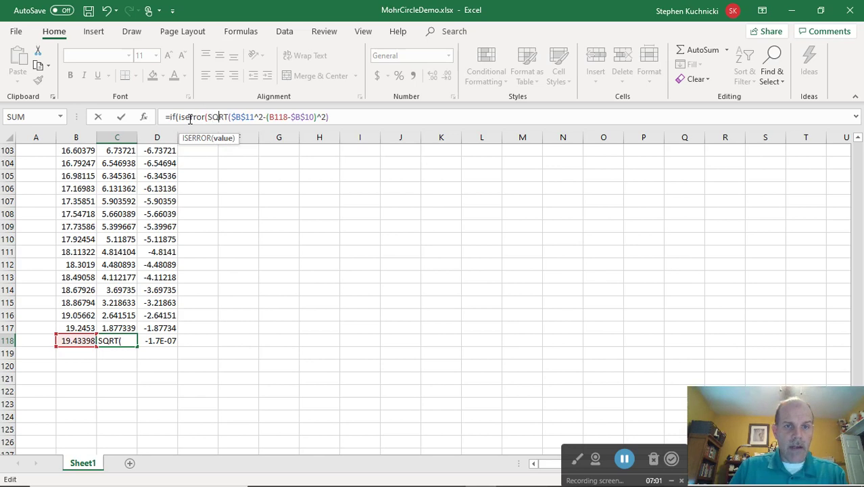
pyautogui.press('Right')
pyautogui.press('Right')
pyautogui.press('Right')
pyautogui.press('Right')
pyautogui.press('Right')
pyautogui.press('Right')
pyautogui.press('Right')
pyautogui.press('Right')
pyautogui.press('Right')
pyautogui.press('Right')
pyautogui.press('Right')
pyautogui.press('Right')
pyautogui.press('Right')
pyautogui.press('Right')
pyautogui.press('Right')
pyautogui.press('Right')
pyautogui.press('Right')
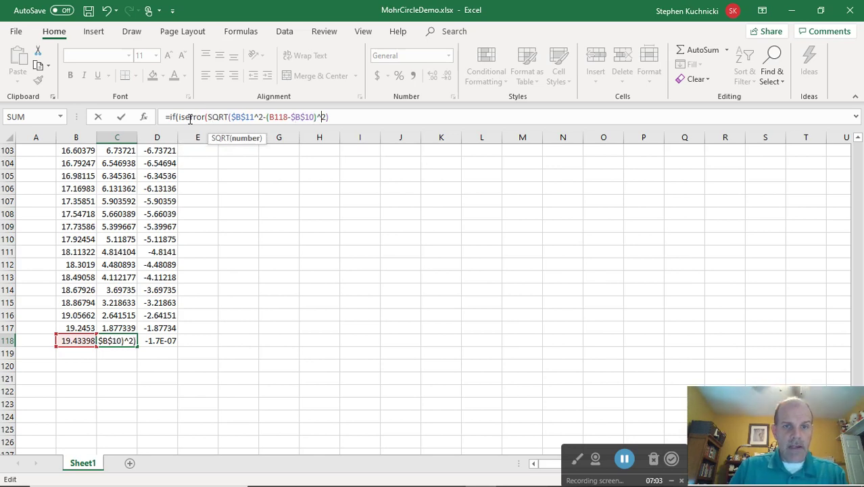
pyautogui.press('Right')
pyautogui.press('Right')
pyautogui.press('Left')
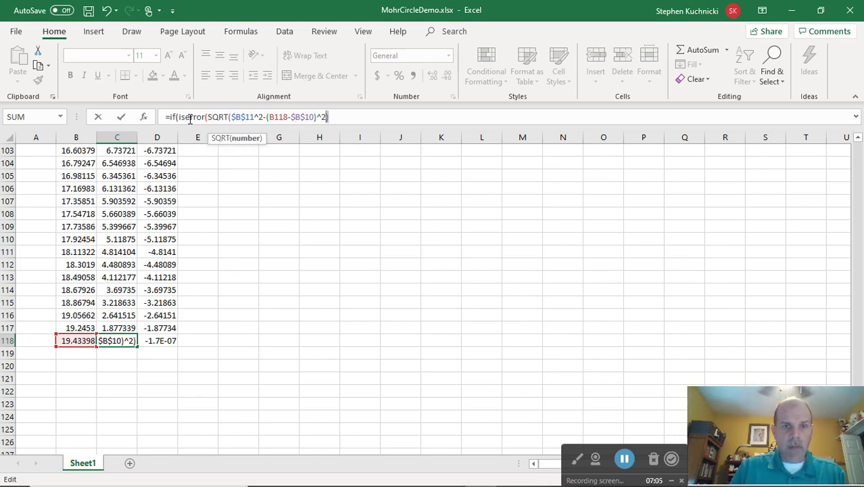
pyautogui.hotkey('shift', 'Left')
pyautogui.hotkey('shift', 'Left')
pyautogui.hotkey('shift', 'Left')
pyautogui.hotkey('shift', 'Left')
pyautogui.hotkey('shift', 'Left')
pyautogui.hotkey('shift', 'Left')
pyautogui.hotkey('shift', 'Left')
pyautogui.hotkey('shift', 'Left')
pyautogui.hotkey('shift', 'Left')
pyautogui.hotkey('shift', 'Left')
pyautogui.hotkey('shift', 'Left')
pyautogui.hotkey('shift', 'Left')
pyautogui.hotkey('shift', 'Left')
pyautogui.hotkey('shift', 'Left')
pyautogui.hotkey('shift', 'Left')
pyautogui.hotkey('shift', 'Left')
pyautogui.hotkey('shift', 'Left')
pyautogui.hotkey('shift', 'Left')
pyautogui.hotkey('shift', 'Left')
pyautogui.hotkey('shift', 'Left')
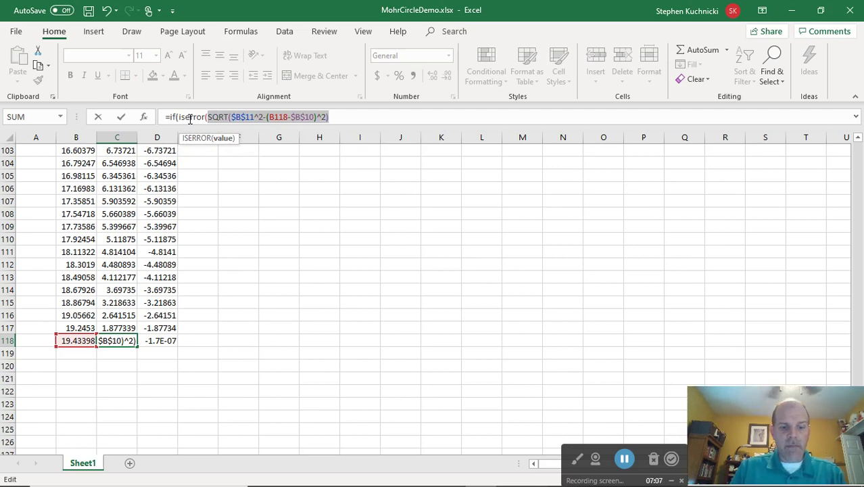
pyautogui.press('Right')
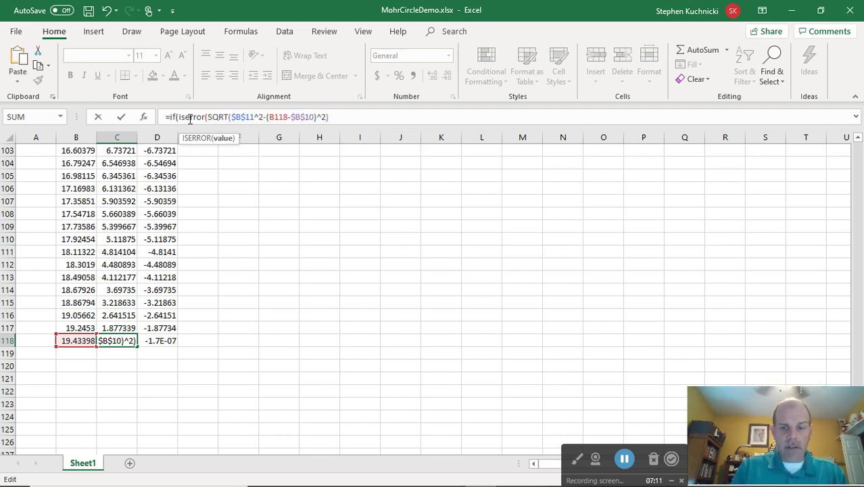
pyautogui.write(')')
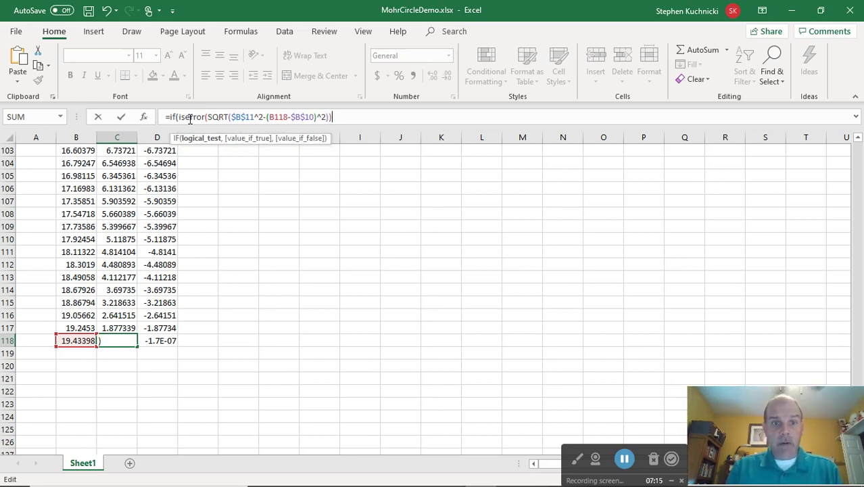
pyautogui.write(',')
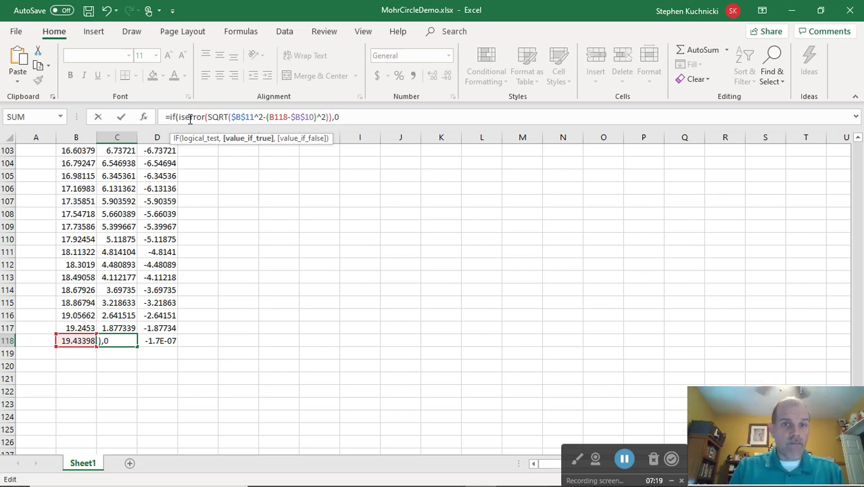
pyautogui.write('0,')
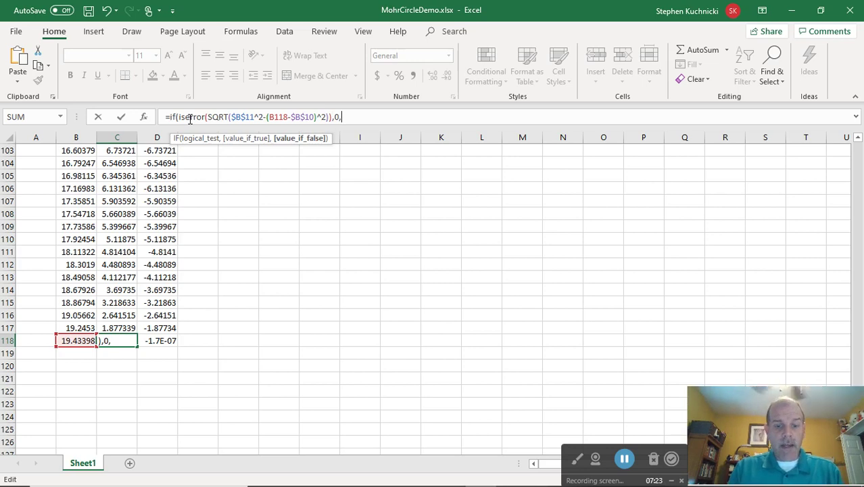
pyautogui.write('SQRT($B$11^2-(B118-$B$10)^2)')
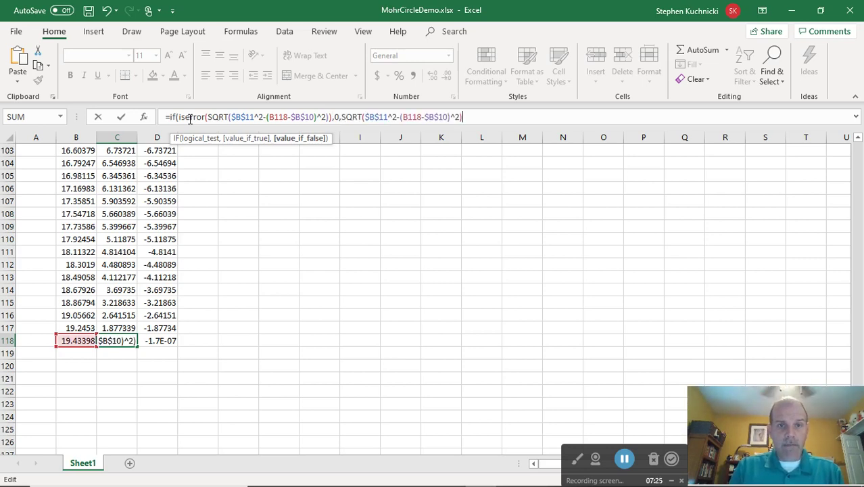
pyautogui.write(')')
pyautogui.press('Return')
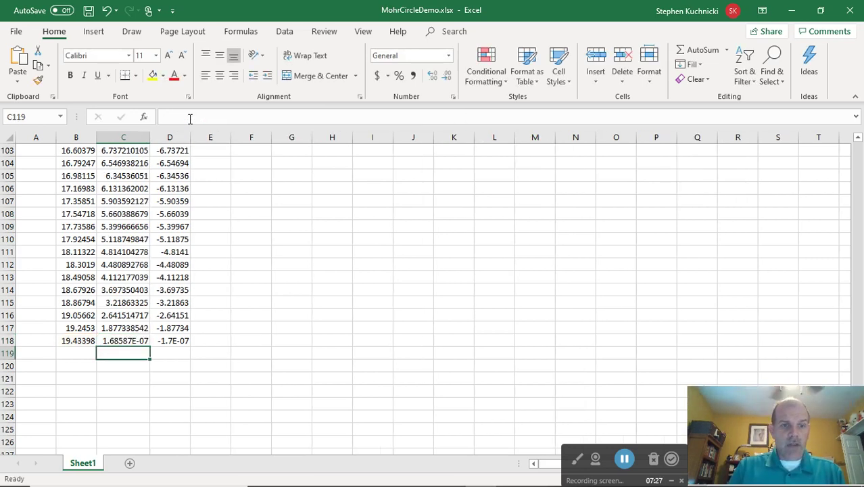
pyautogui.press('Up')
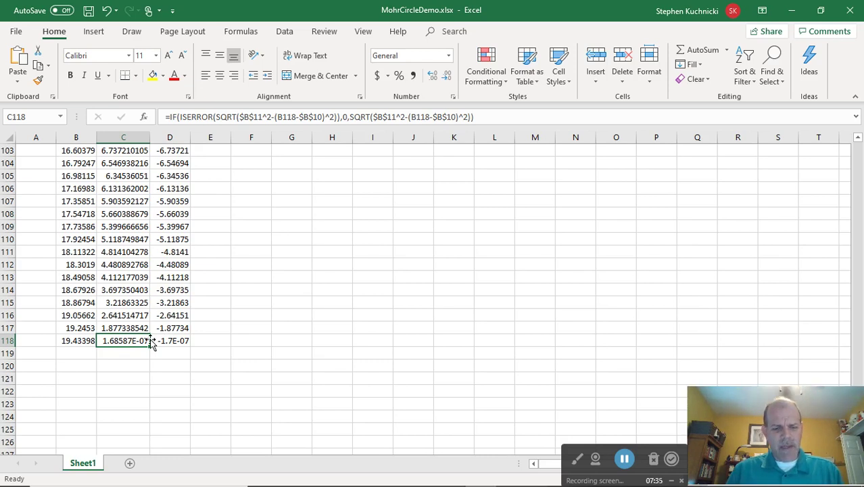
# Copy the error-guarded tau formula from C118 into C18, which now shows 0
pyautogui.hotkey('ctrl', 'c')
pyautogui.scroll(9, 136, 295)
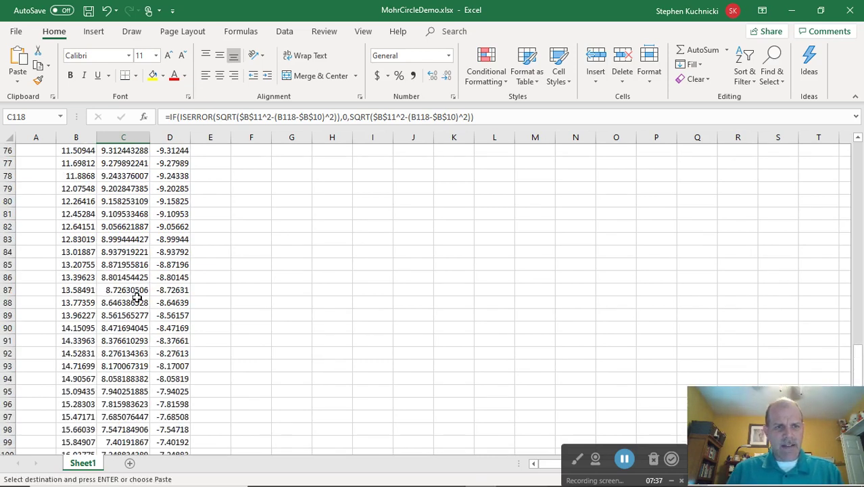
pyautogui.scroll(20, 137, 295)
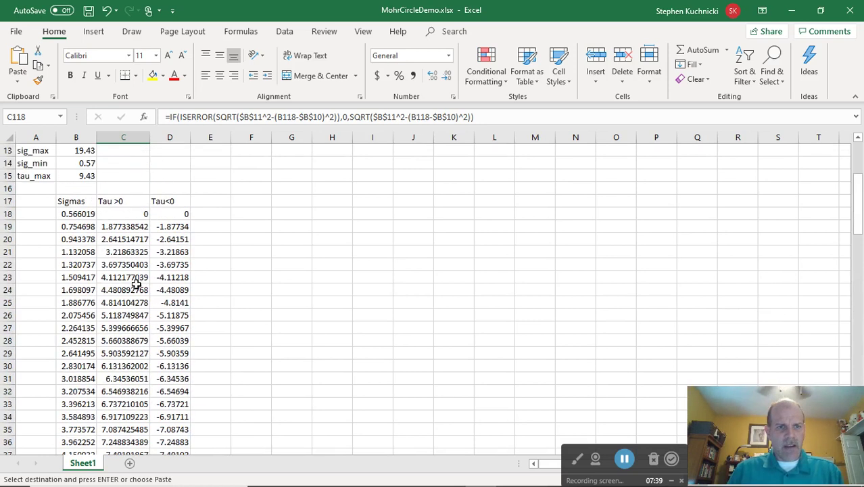
pyautogui.click(129, 215)
pyautogui.hotkey('ctrl', 'v')
pyautogui.press('ctrl')
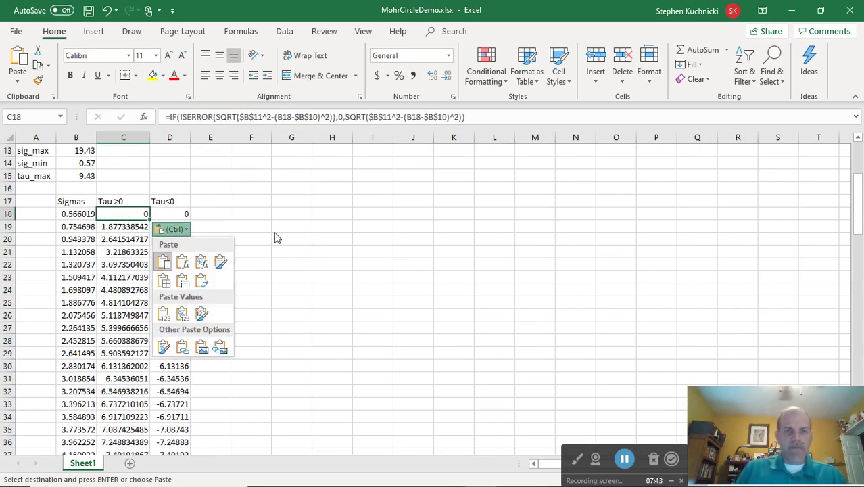
pyautogui.scroll(2, 253, 235)
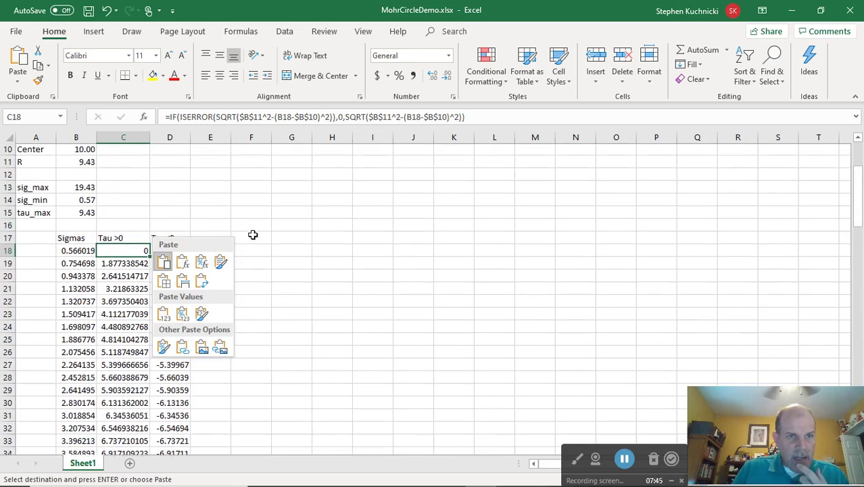
pyautogui.click(223, 215)
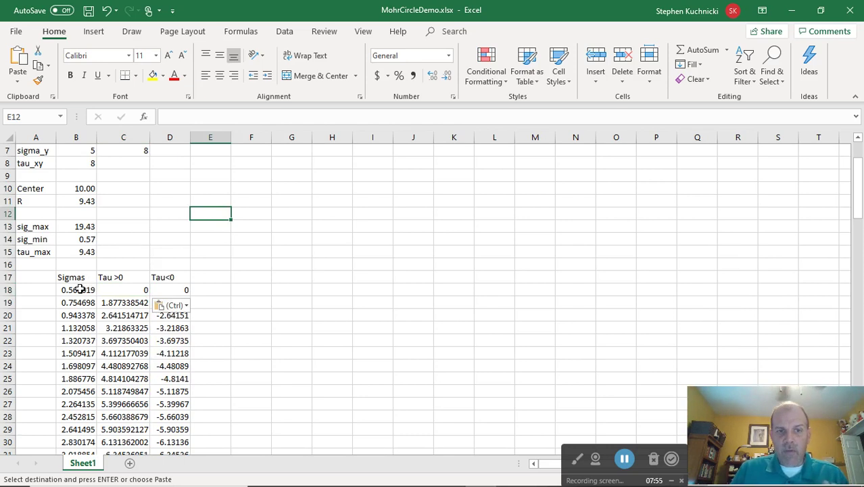
pyautogui.moveTo(73, 292); pyautogui.dragTo(166, 457)
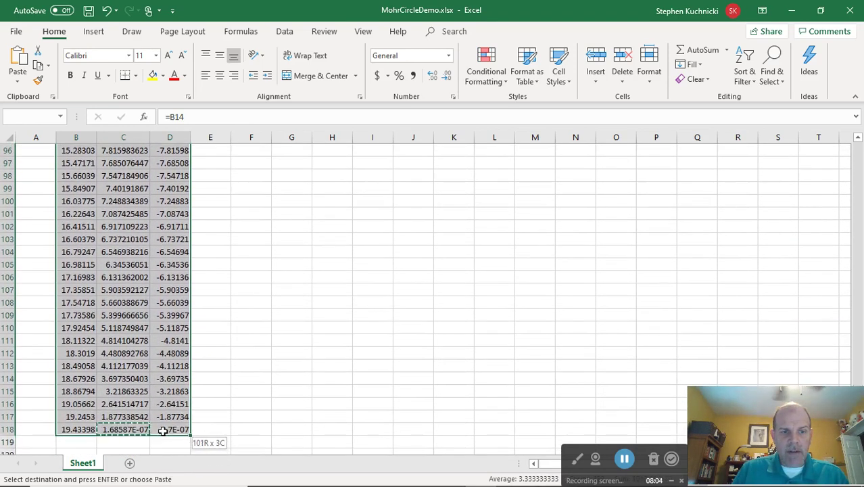
# Reduce the Sigmas and tau values in B18:D118 to three decimal places
pyautogui.click(447, 76)
pyautogui.click(448, 76)
pyautogui.click(447, 76)
pyautogui.click(214, 288)
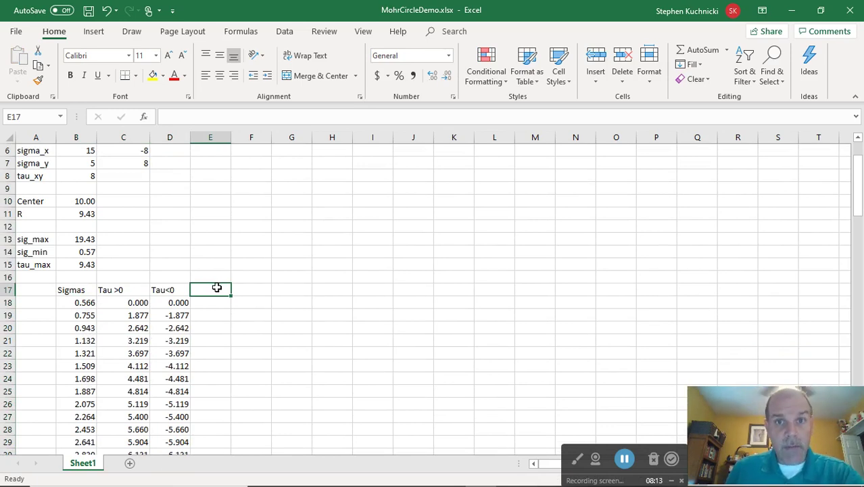
pyautogui.scroll(-1, 281, 262)
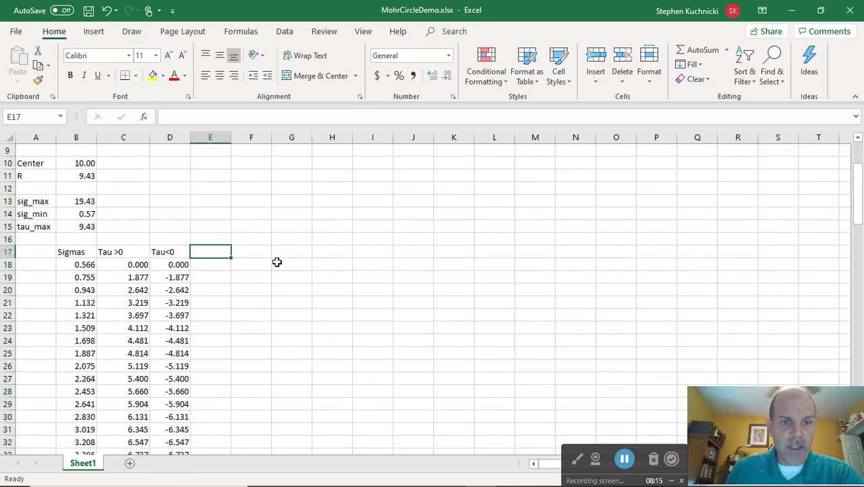
pyautogui.moveTo(76, 264); pyautogui.dragTo(174, 442)
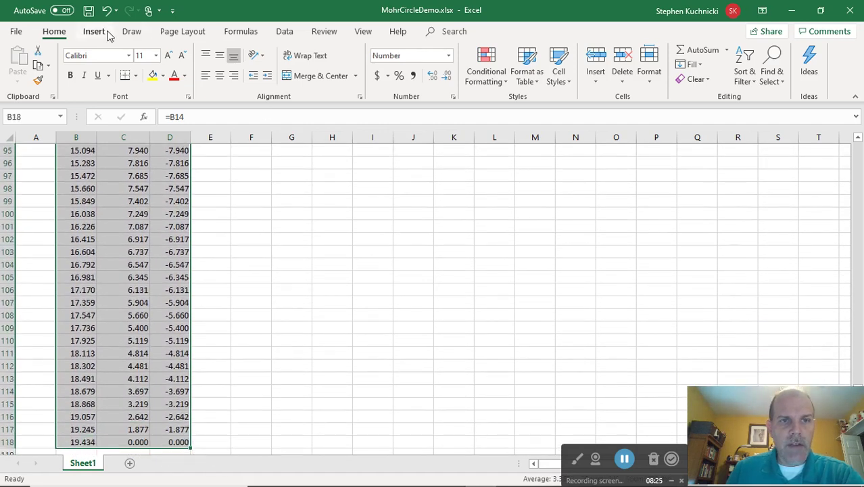
# Insert a Scatter with Smooth Lines chart of the B18:D118 circle data
pyautogui.scroll(-1, 331, 68)
pyautogui.click(366, 79)
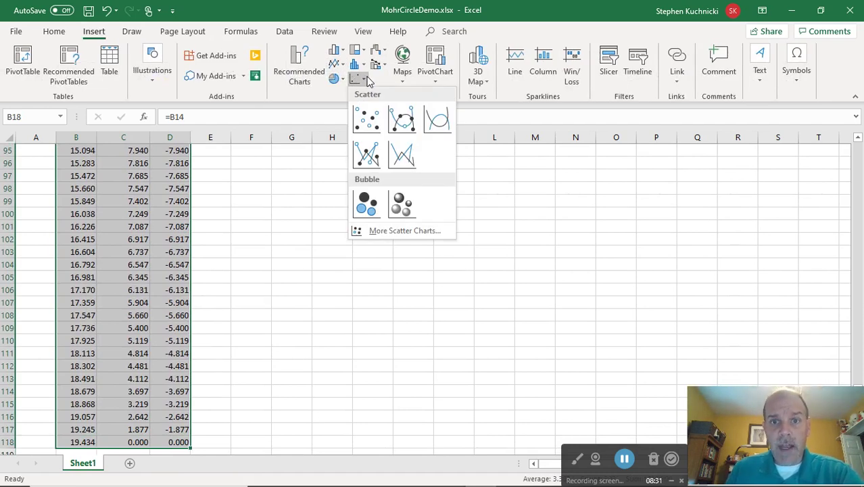
pyautogui.click(436, 118)
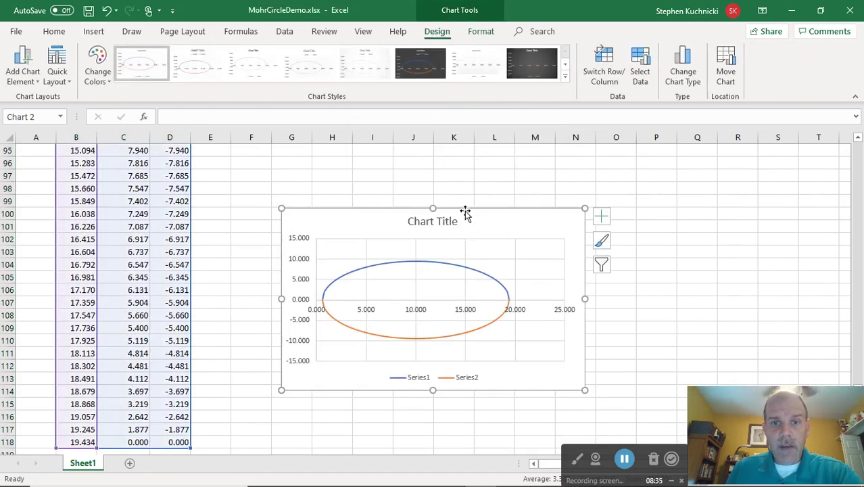
# Move the chart up the sheet to sit beside the input values
pyautogui.moveTo(466, 207); pyautogui.dragTo(467, 159)
pyautogui.scroll(3, 470, 170)
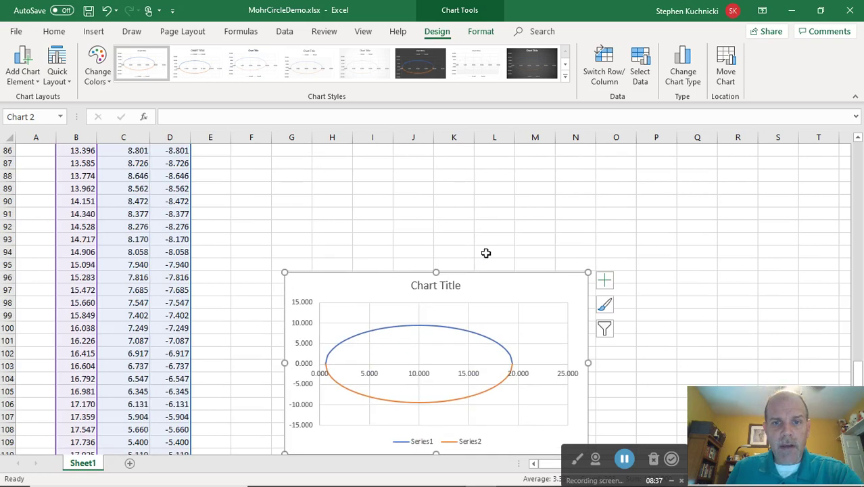
pyautogui.moveTo(492, 276); pyautogui.dragTo(494, 170)
pyautogui.scroll(4, 493, 185)
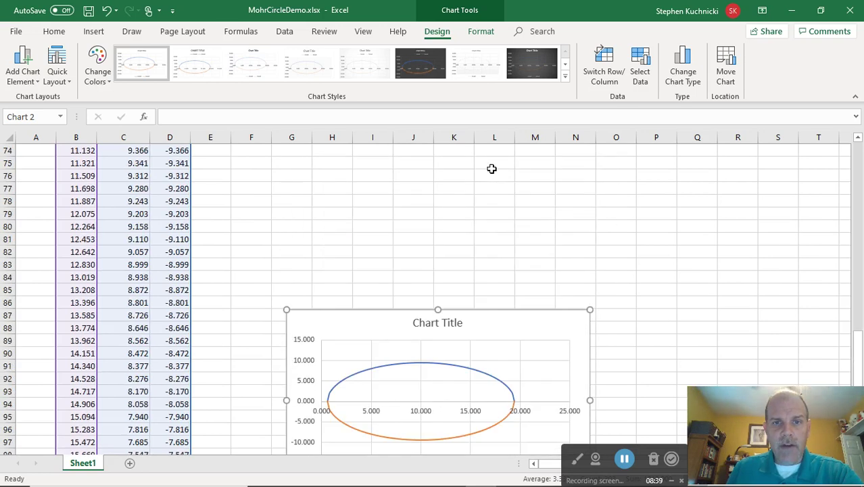
pyautogui.moveTo(496, 308); pyautogui.dragTo(498, 177)
pyautogui.scroll(4, 497, 182)
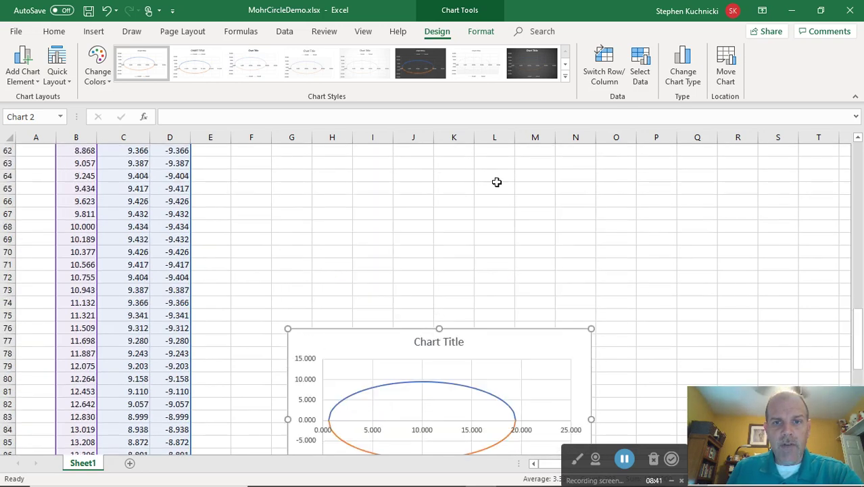
pyautogui.moveTo(504, 332); pyautogui.dragTo(505, 194)
pyautogui.scroll(3, 509, 230)
pyautogui.moveTo(505, 299); pyautogui.dragTo(512, 178)
pyautogui.scroll(3, 511, 181)
pyautogui.moveTo(510, 286); pyautogui.dragTo(504, 152)
pyautogui.scroll(5, 505, 162)
pyautogui.moveTo(500, 334); pyautogui.dragTo(500, 168)
pyautogui.scroll(5, 499, 168)
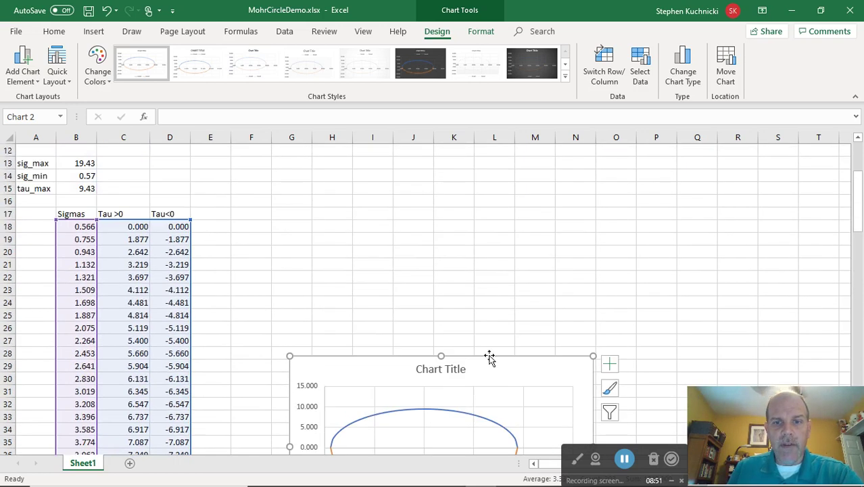
pyautogui.moveTo(490, 357); pyautogui.dragTo(498, 198)
pyautogui.scroll(3, 498, 196)
pyautogui.moveTo(413, 299); pyautogui.dragTo(441, 215)
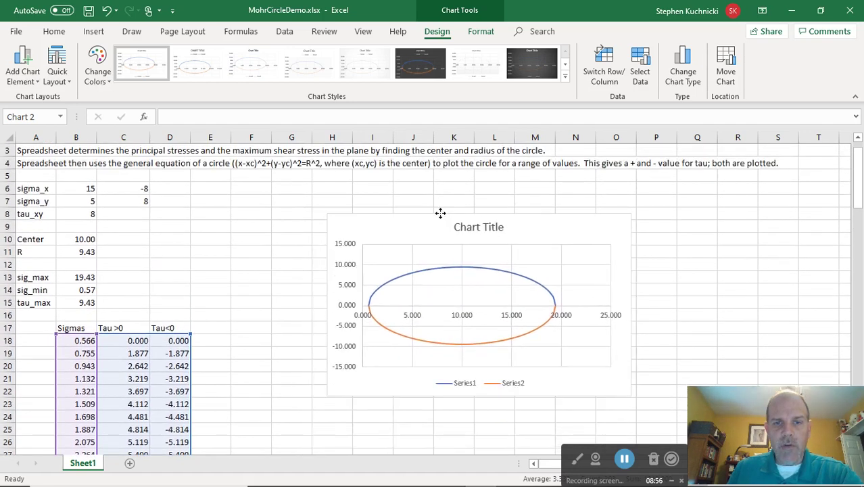
# Delete the chart's legend and title
pyautogui.click(490, 383)
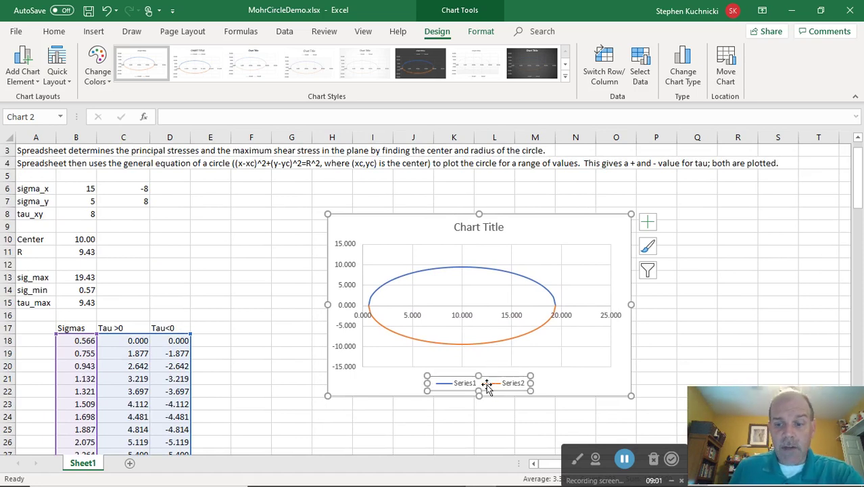
pyautogui.press('Delete')
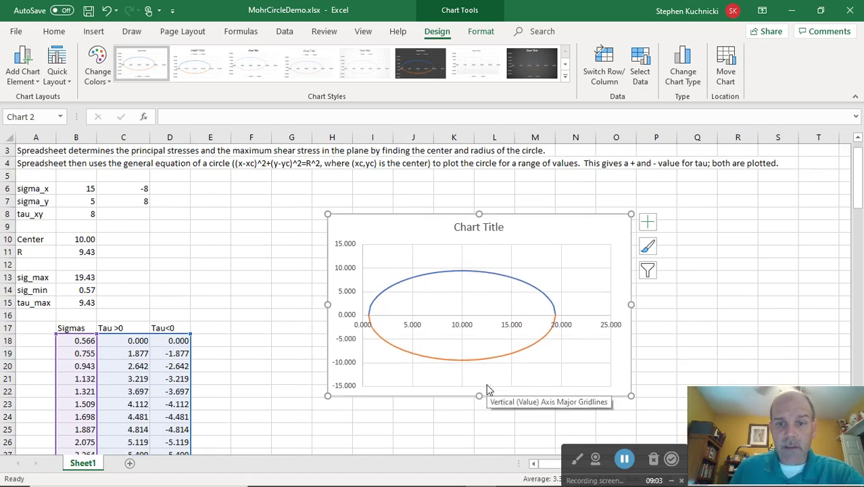
pyautogui.click(478, 230)
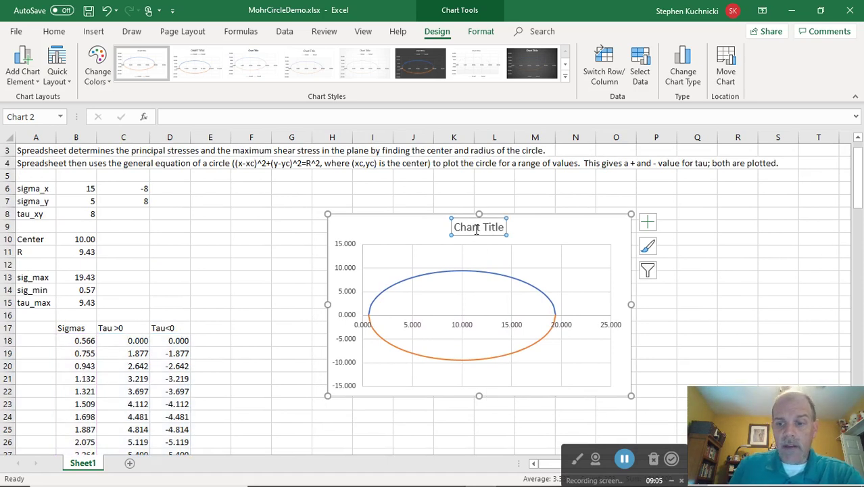
pyautogui.press('Delete')
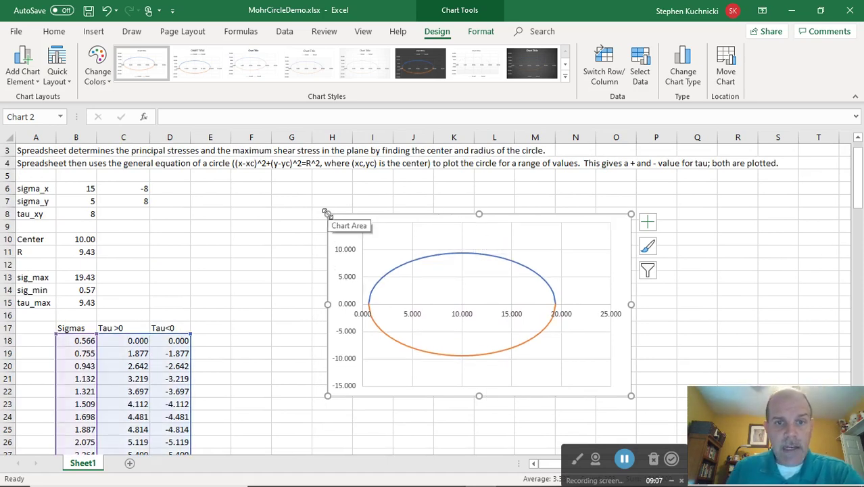
# Resize the chart taller and slightly narrower so the circle looks round
pyautogui.moveTo(325, 211); pyautogui.dragTo(308, 188)
pyautogui.moveTo(631, 396); pyautogui.dragTo(637, 435)
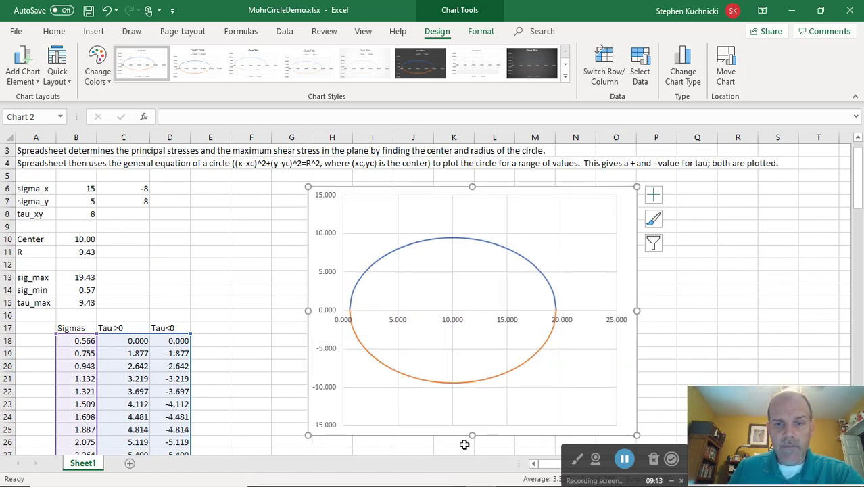
pyautogui.moveTo(472, 437); pyautogui.dragTo(479, 451)
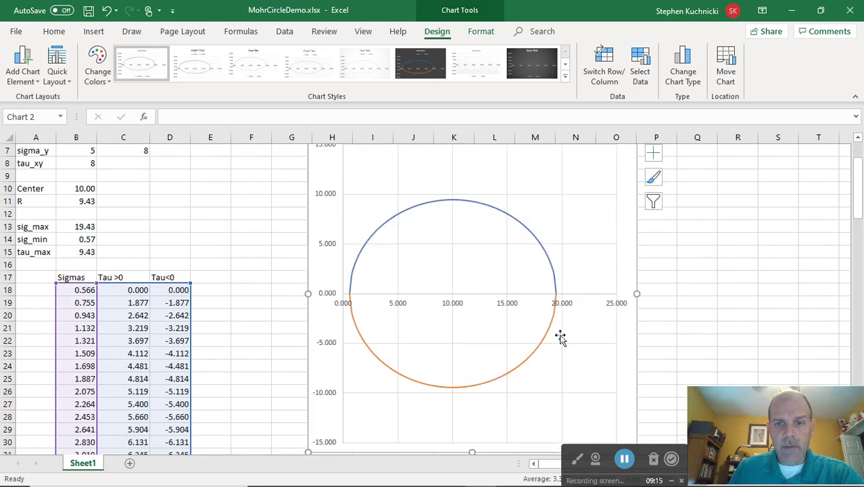
pyautogui.moveTo(636, 293); pyautogui.dragTo(621, 293)
pyautogui.scroll(1, 660, 291)
pyautogui.scroll(-1, 662, 289)
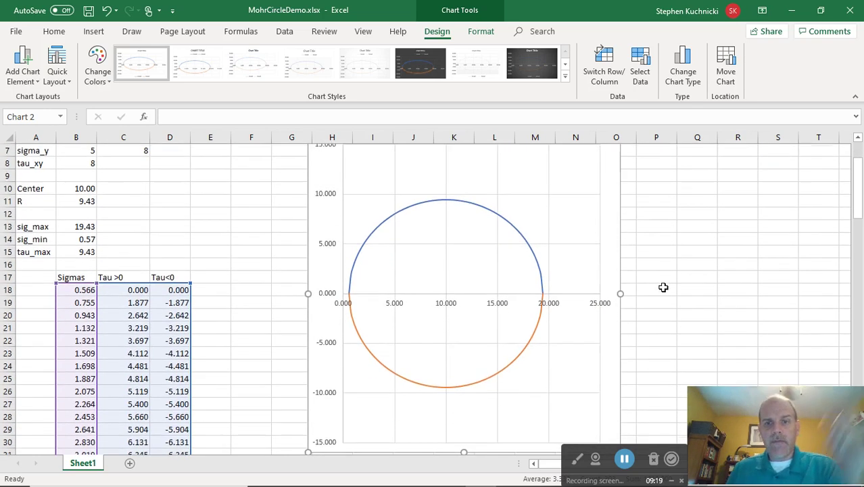
pyautogui.scroll(1, 662, 286)
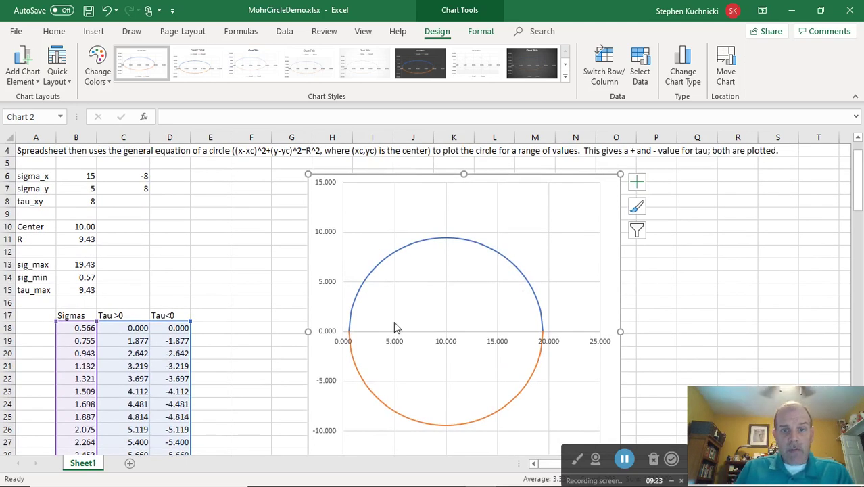
pyautogui.scroll(-1, 391, 331)
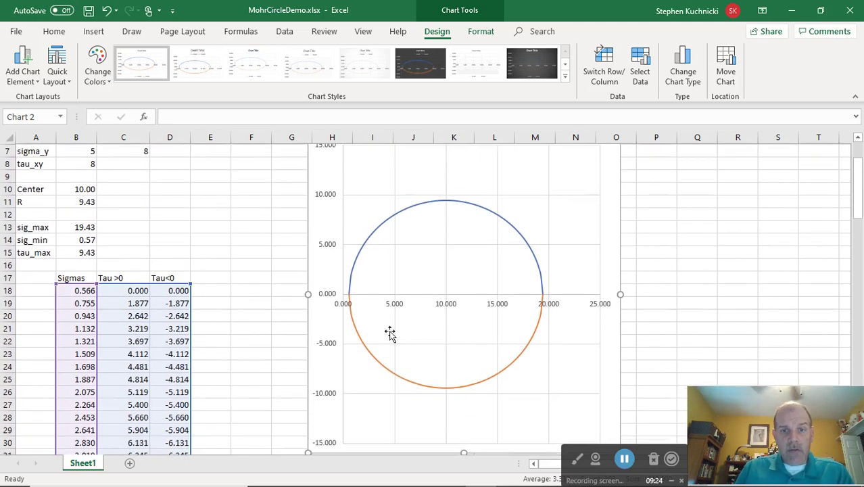
pyautogui.click(379, 363)
# Change the lower-half series line colour from orange to blue
pyautogui.rightClick(380, 364)
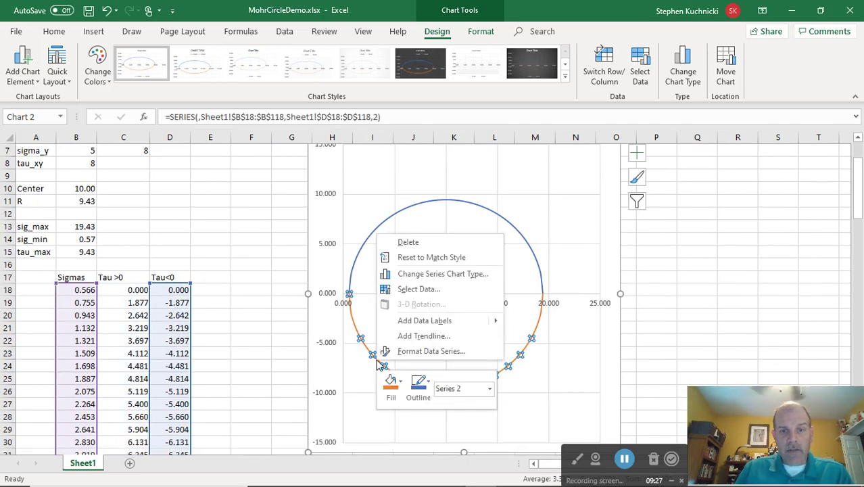
pyautogui.click(412, 358)
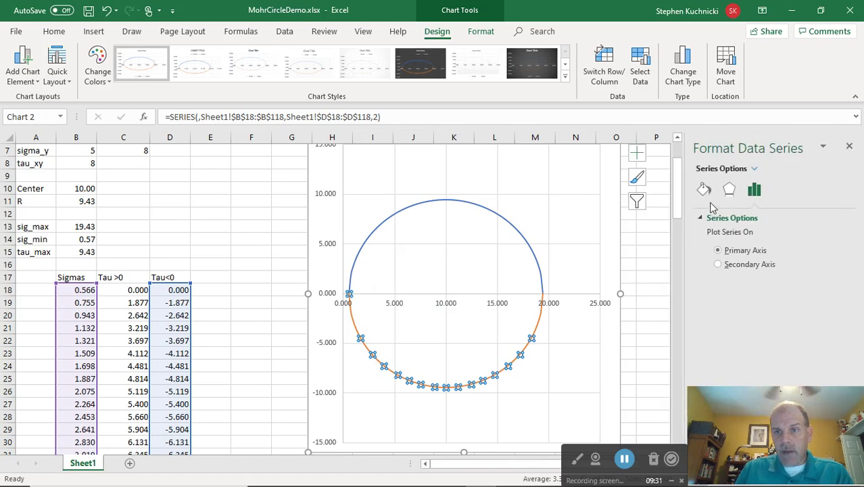
pyautogui.click(704, 192)
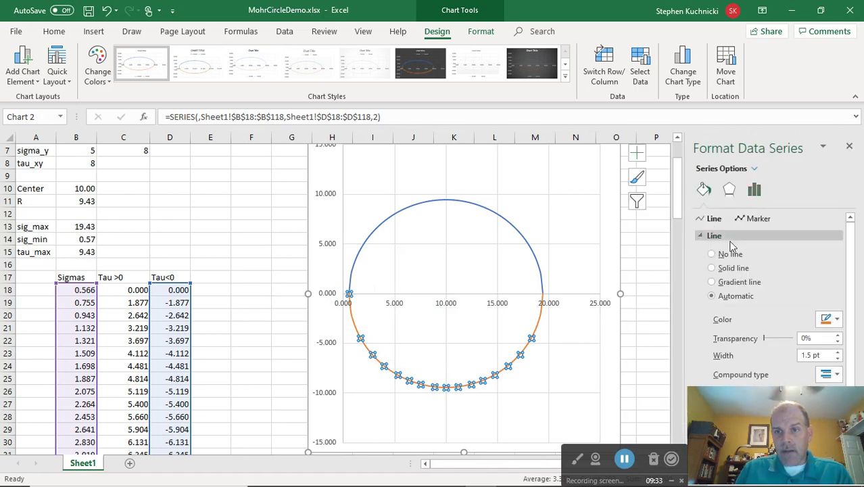
pyautogui.click(838, 319)
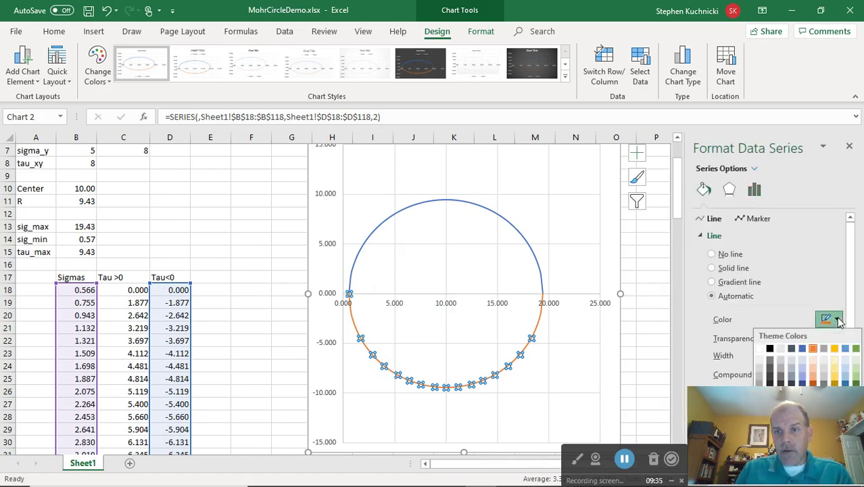
pyautogui.click(804, 348)
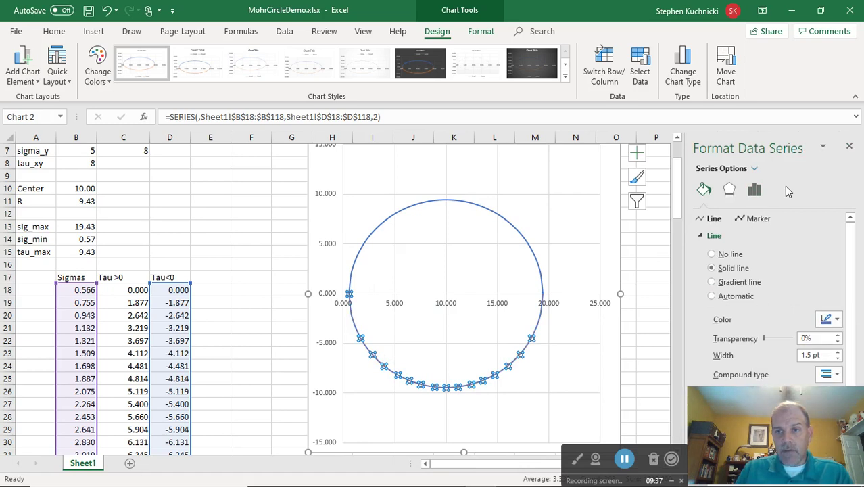
pyautogui.click(849, 146)
pyautogui.click(615, 230)
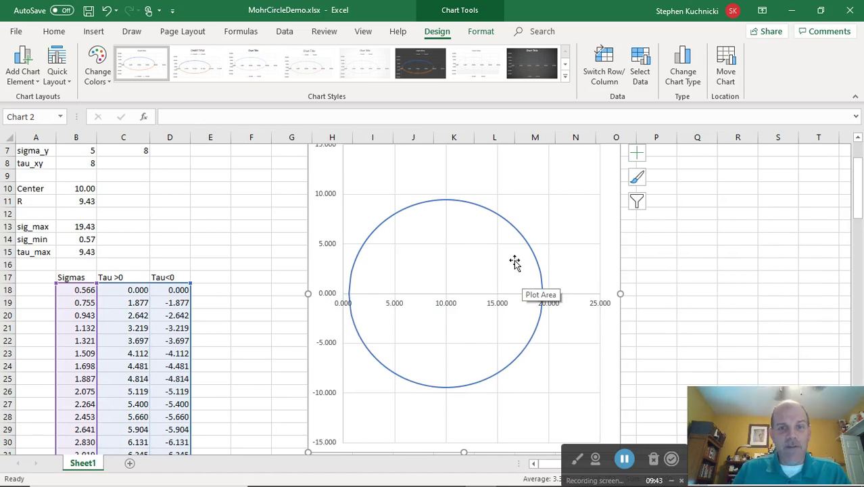
pyautogui.scroll(1, 271, 199)
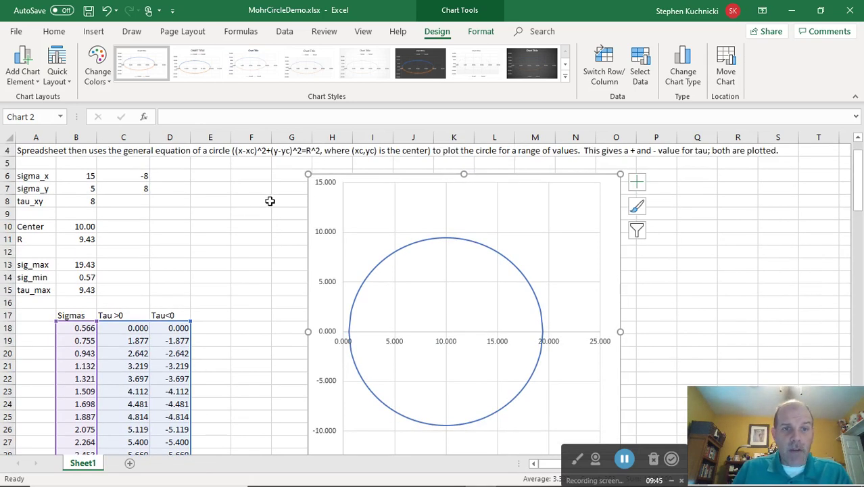
pyautogui.rightClick(380, 299)
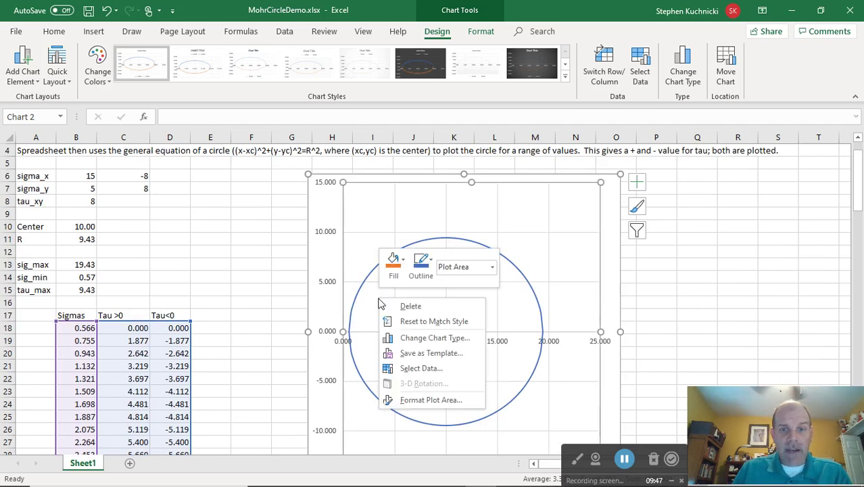
# Add a diameter series with X values B6:B7 and Y values C6:C7
pyautogui.click(399, 372)
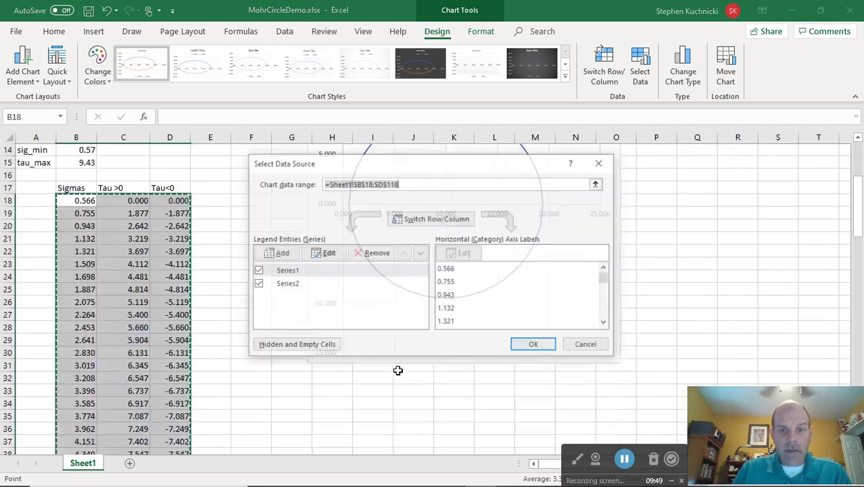
pyautogui.scroll(6, 423, 292)
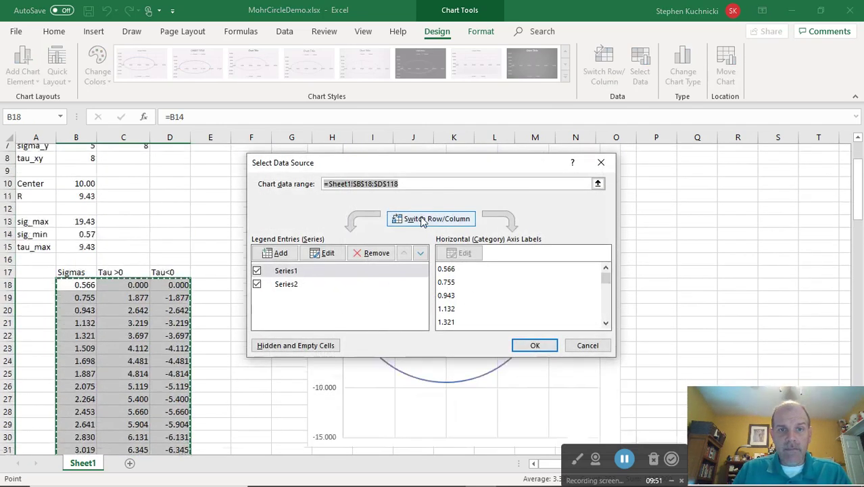
pyautogui.click(277, 253)
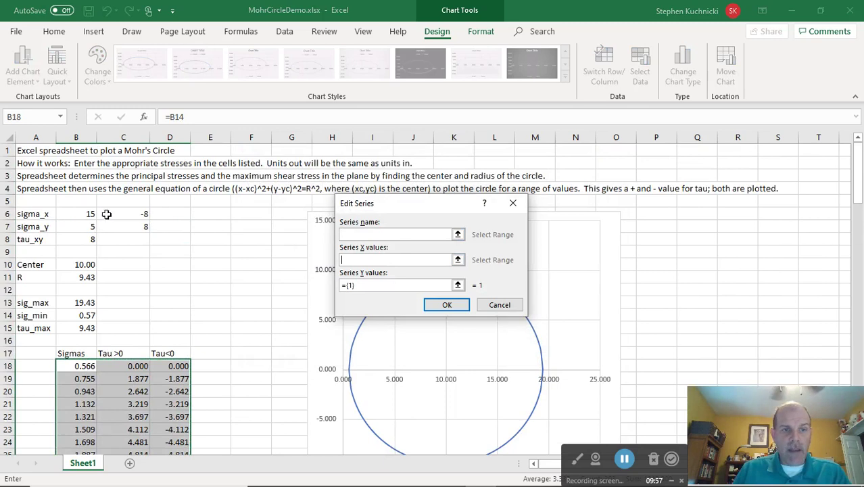
pyautogui.moveTo(90, 214); pyautogui.dragTo(94, 230)
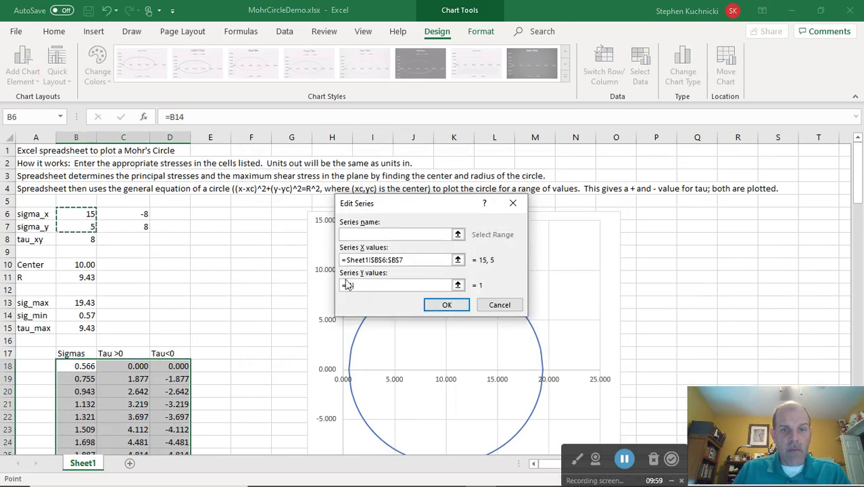
pyautogui.moveTo(353, 285); pyautogui.dragTo(344, 289)
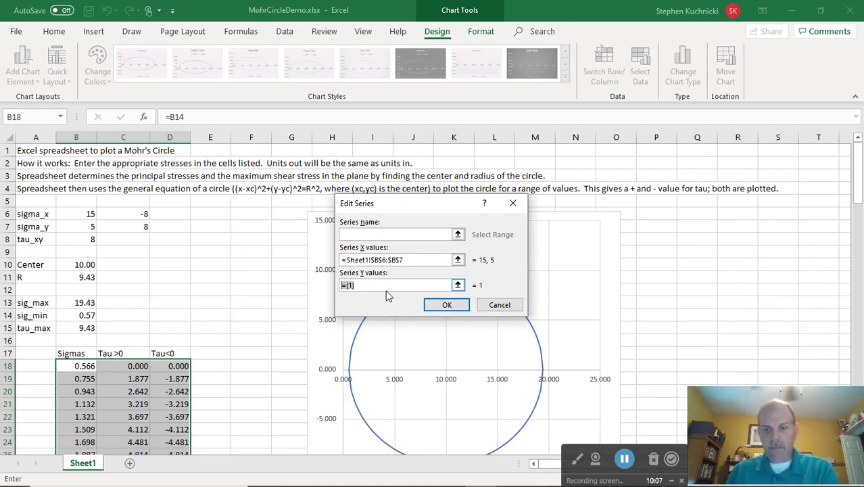
pyautogui.moveTo(147, 214); pyautogui.dragTo(145, 223)
pyautogui.click(441, 304)
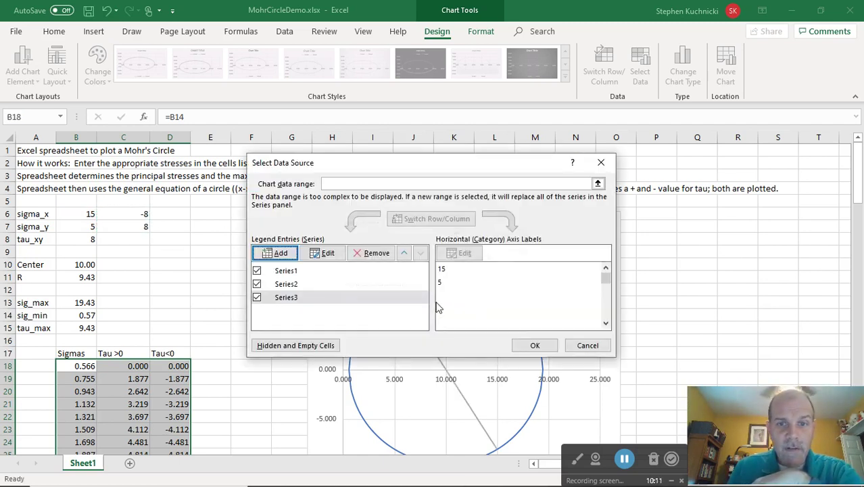
pyautogui.click(532, 344)
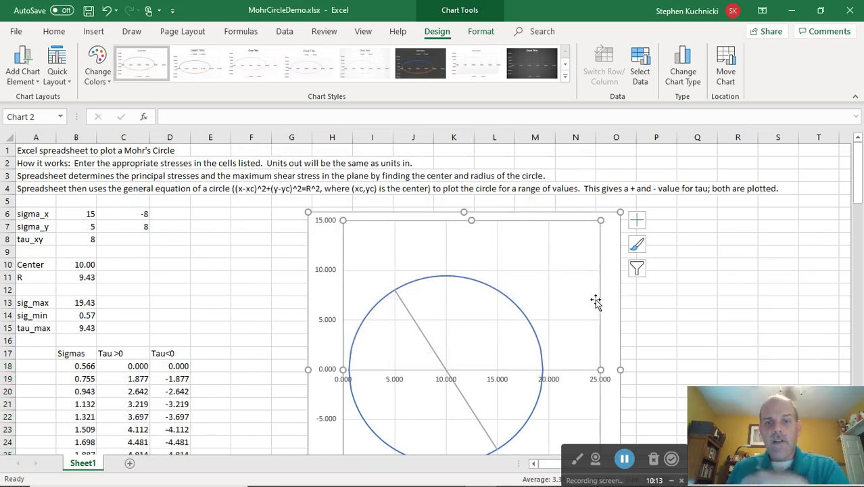
pyautogui.scroll(-1, 638, 305)
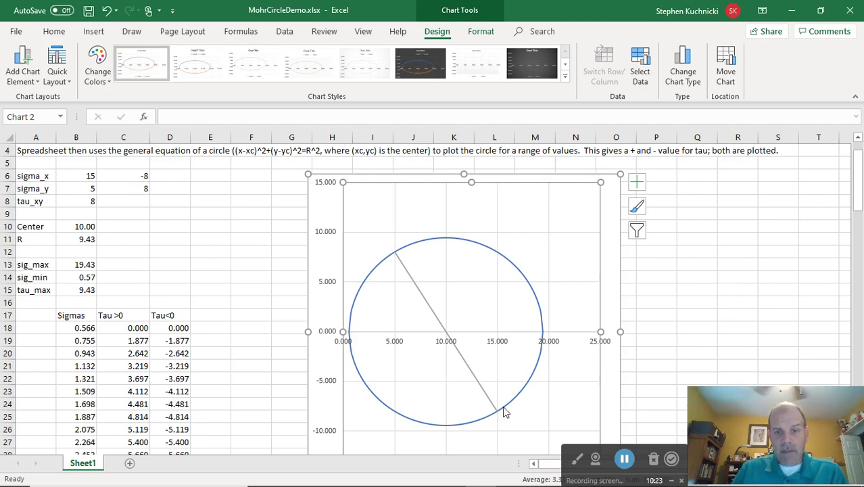
pyautogui.moveTo(500, 415)
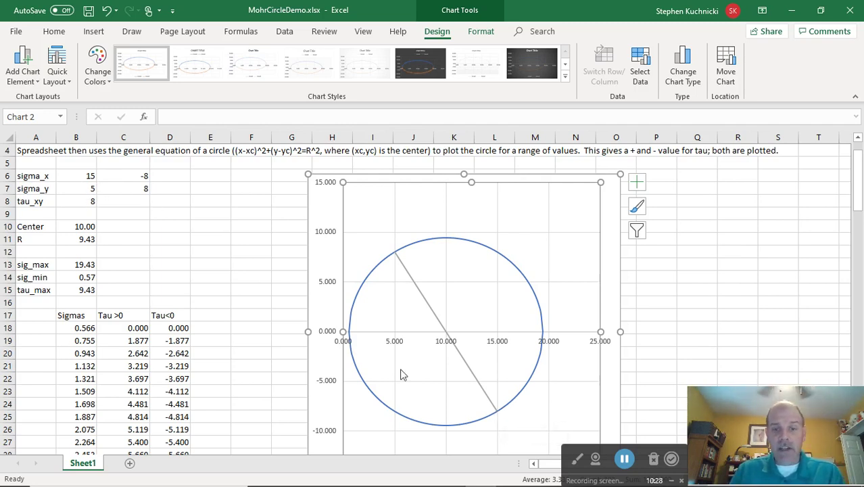
# Enter sigma_x 28, sigma_y -4 and tau_xy 12 in B6:B8
pyautogui.click(81, 175)
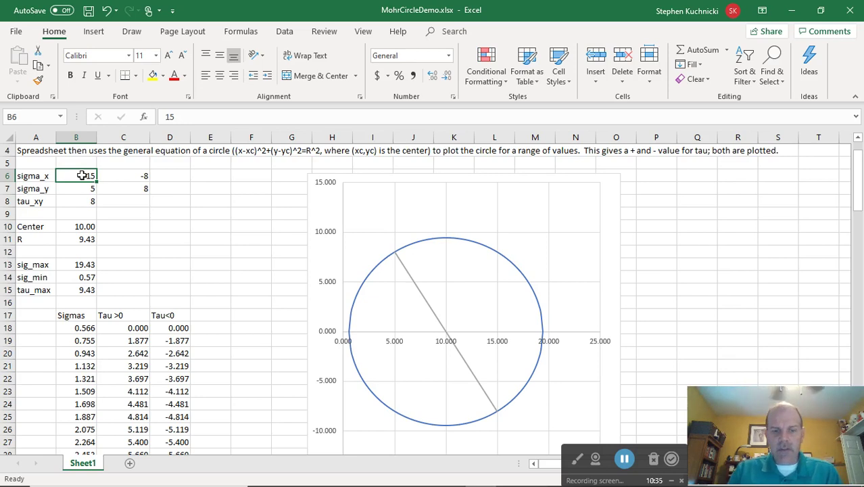
pyautogui.write('28')
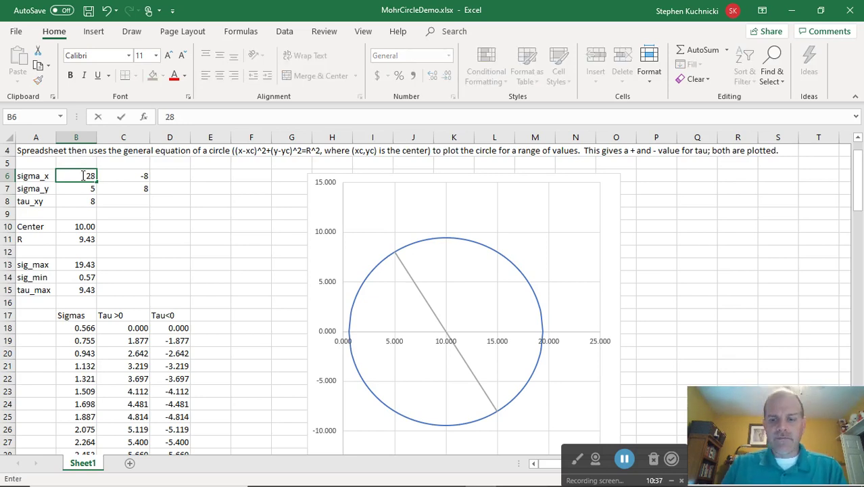
pyautogui.press('Return')
pyautogui.write('-4')
pyautogui.press('Return')
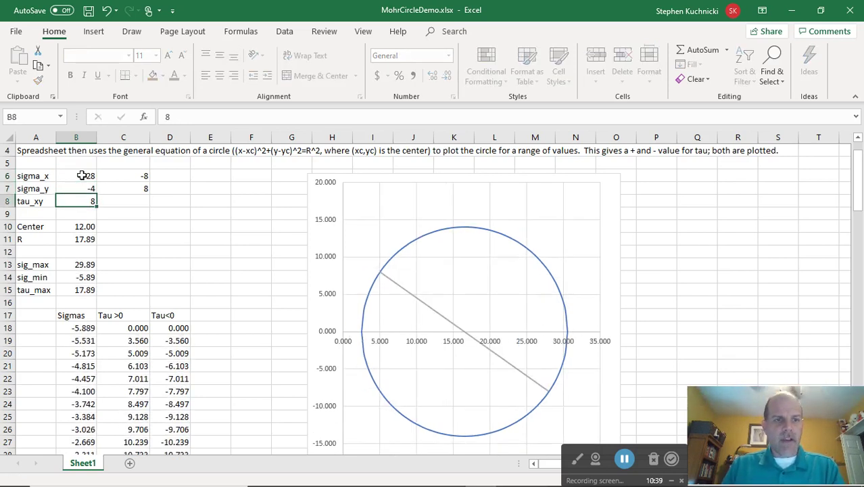
pyautogui.write('12')
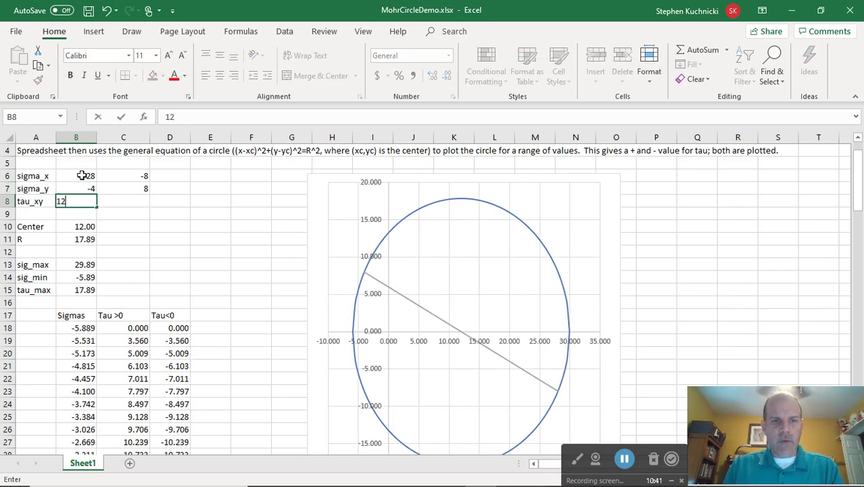
pyautogui.press('Return')
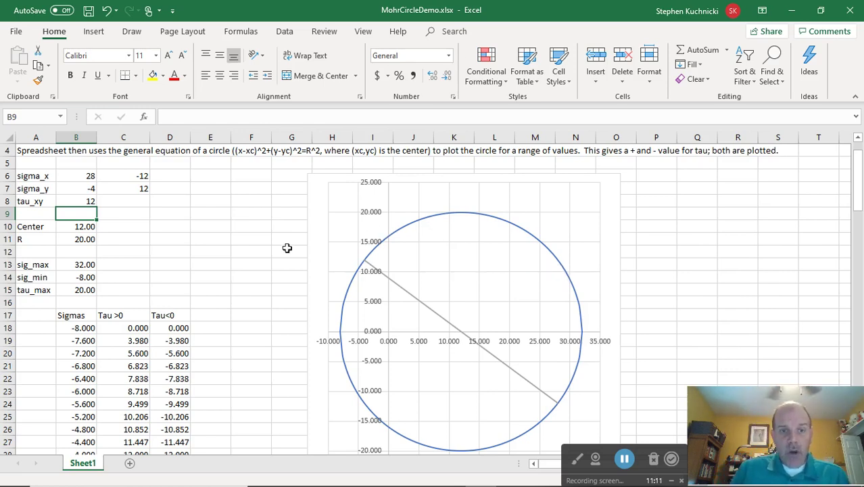
pyautogui.scroll(-1, 286, 255)
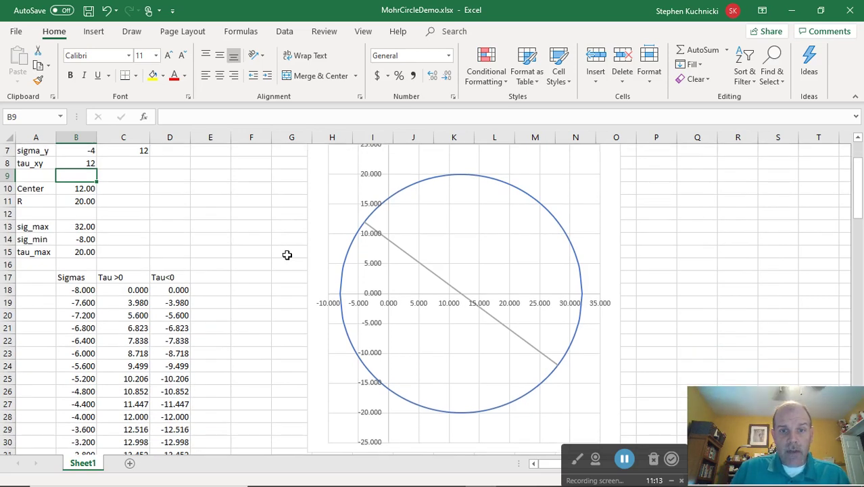
pyautogui.scroll(1, 287, 254)
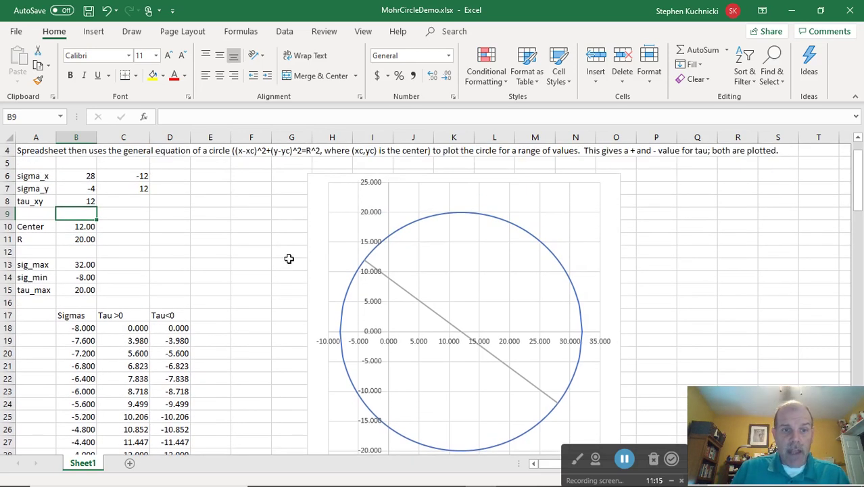
pyautogui.scroll(-1, 282, 269)
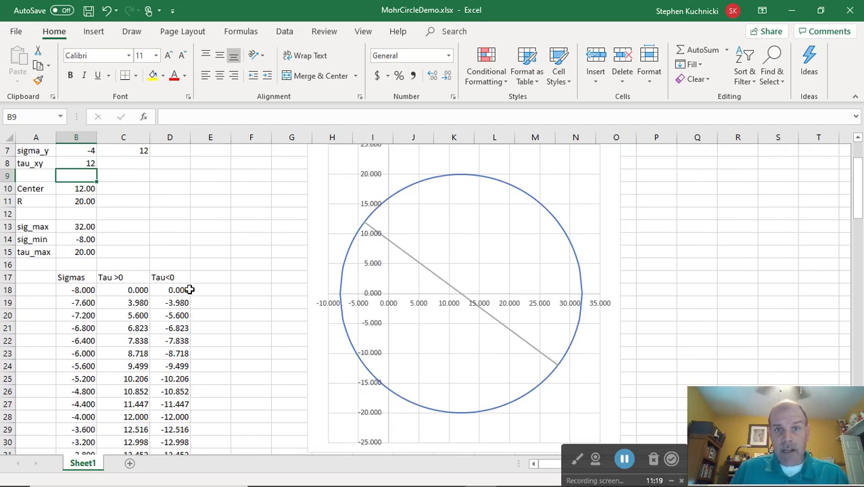
pyautogui.scroll(2, 220, 255)
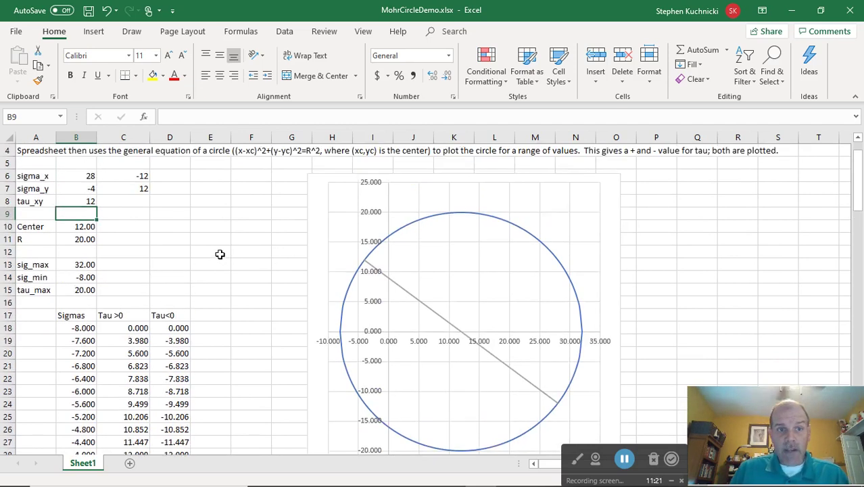
pyautogui.scroll(-1, 196, 259)
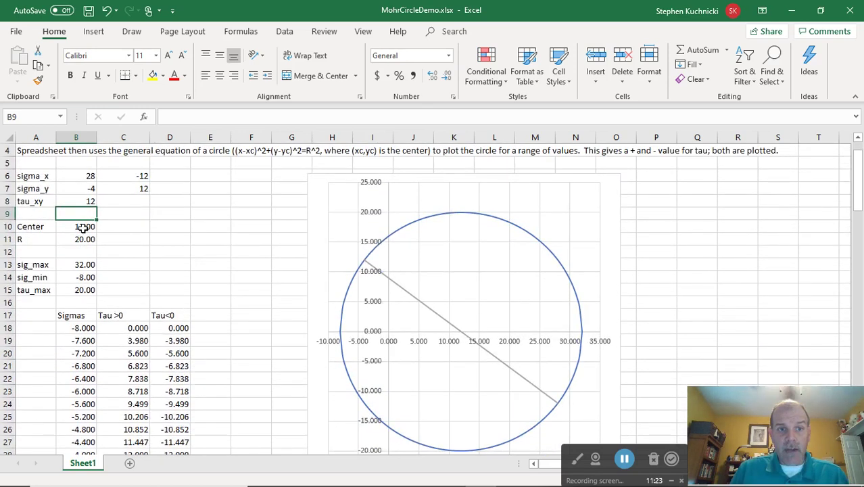
pyautogui.click(84, 228)
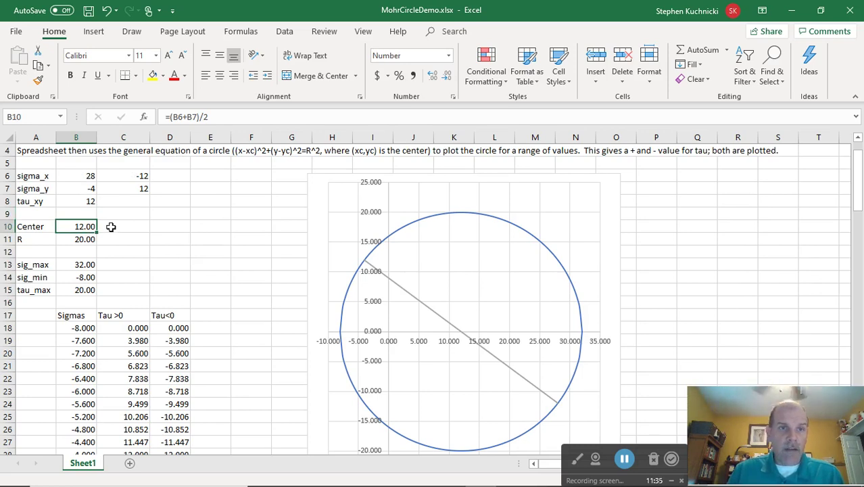
pyautogui.click(90, 240)
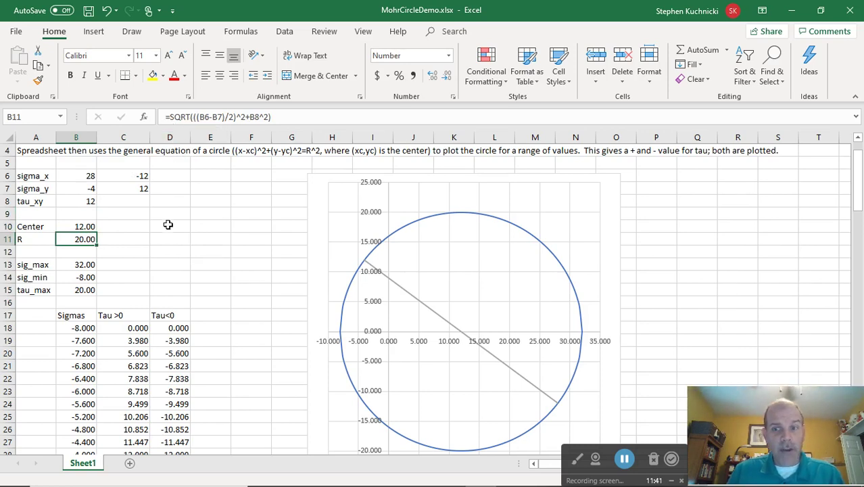
pyautogui.click(81, 266)
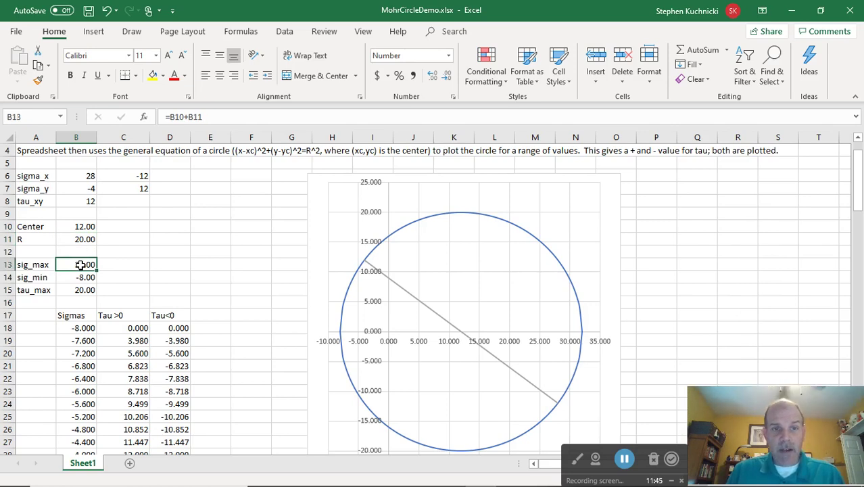
pyautogui.click(83, 278)
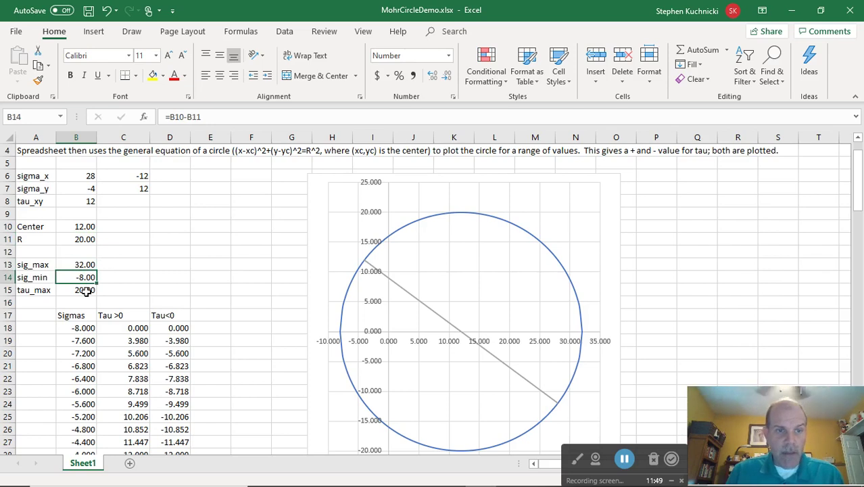
pyautogui.click(85, 291)
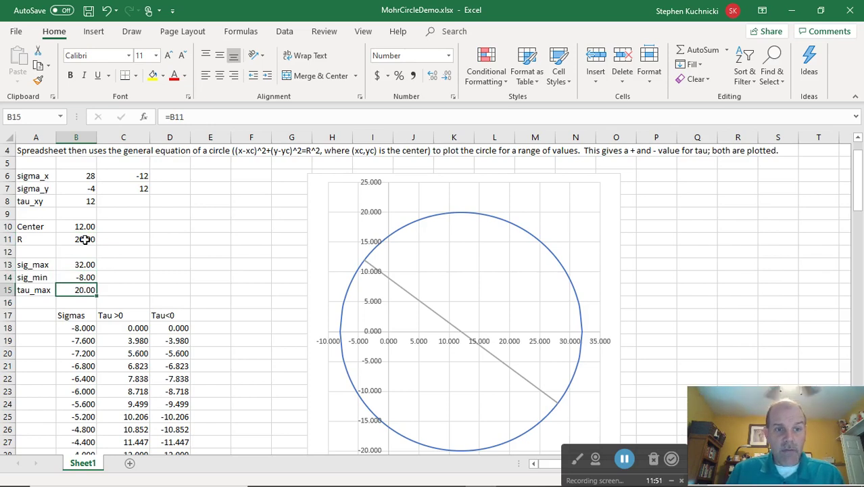
pyautogui.scroll(-1, 177, 248)
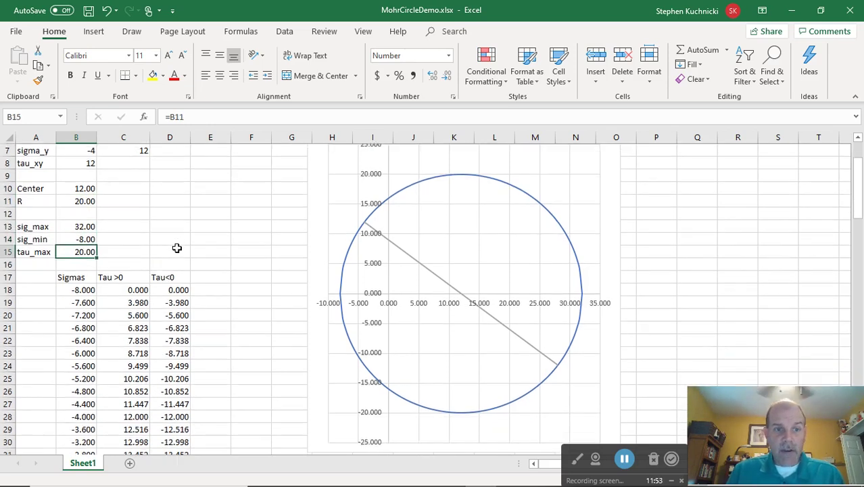
pyautogui.click(84, 290)
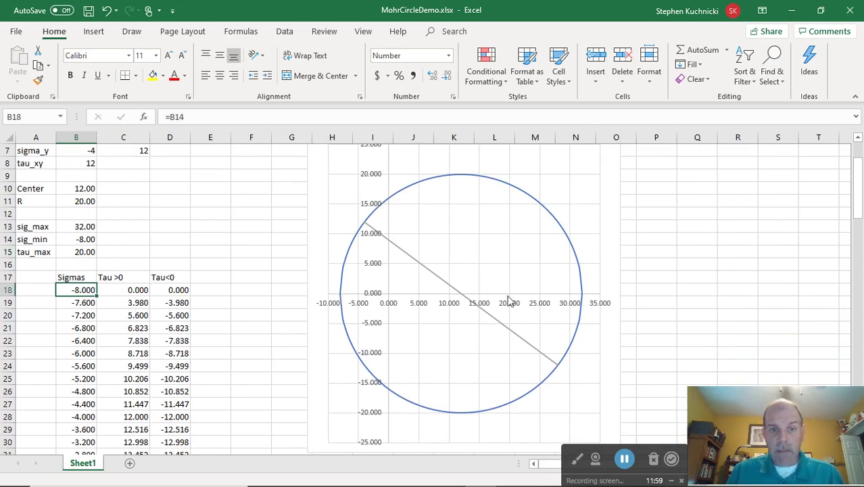
pyautogui.scroll(1, 158, 257)
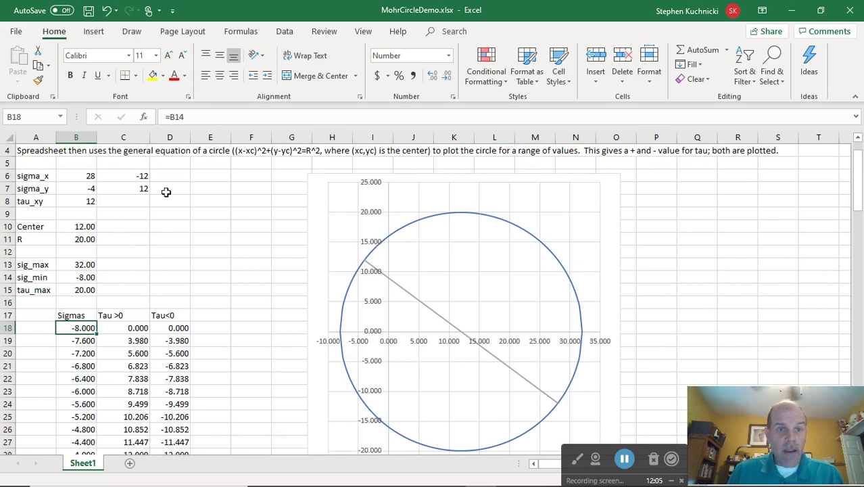
pyautogui.click(82, 340)
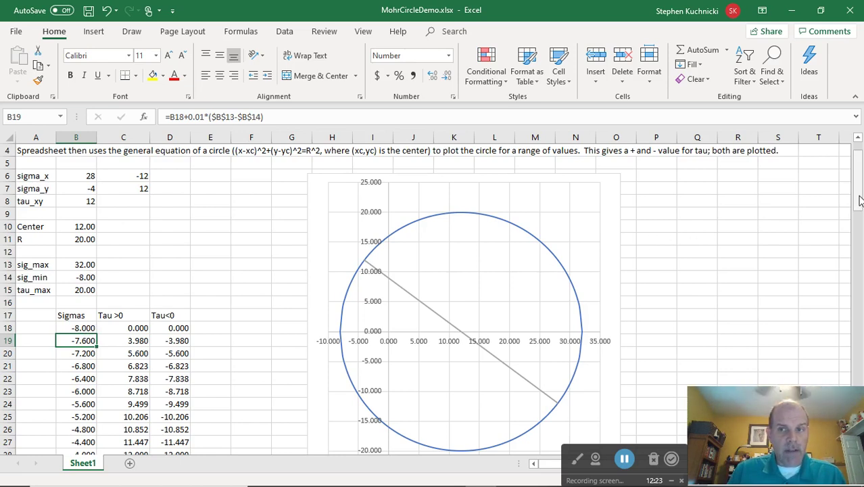
pyautogui.moveTo(859, 200); pyautogui.dragTo(859, 251)
pyautogui.scroll(-4, 538, 282)
pyautogui.scroll(-20, 538, 283)
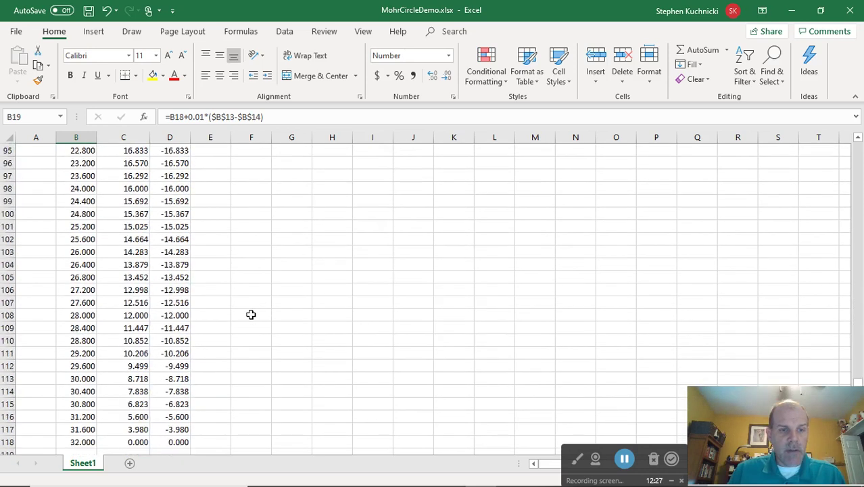
pyautogui.scroll(-2, 249, 316)
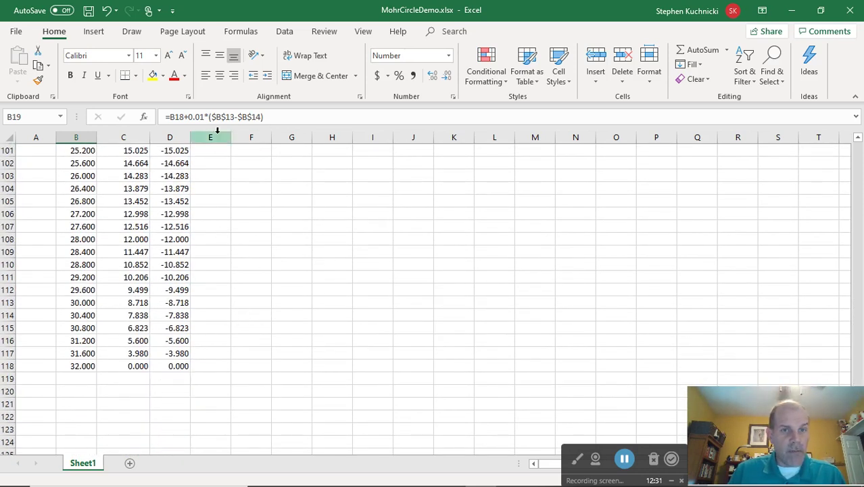
pyautogui.click(78, 229)
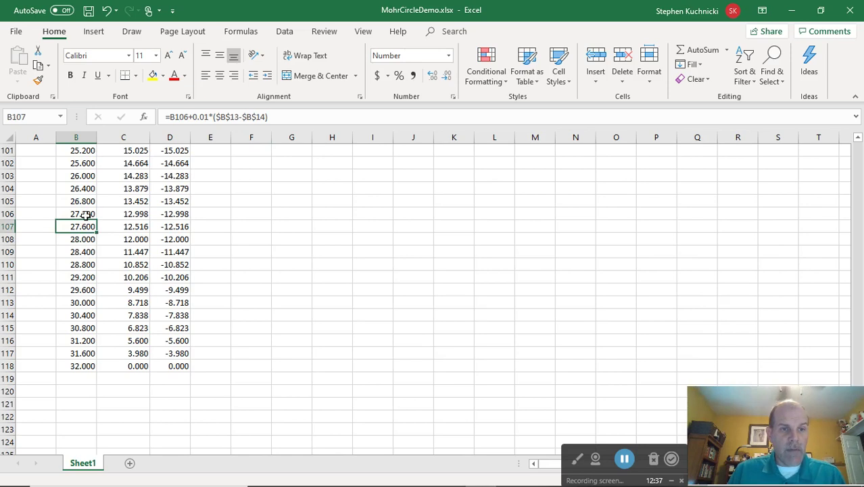
pyautogui.click(79, 240)
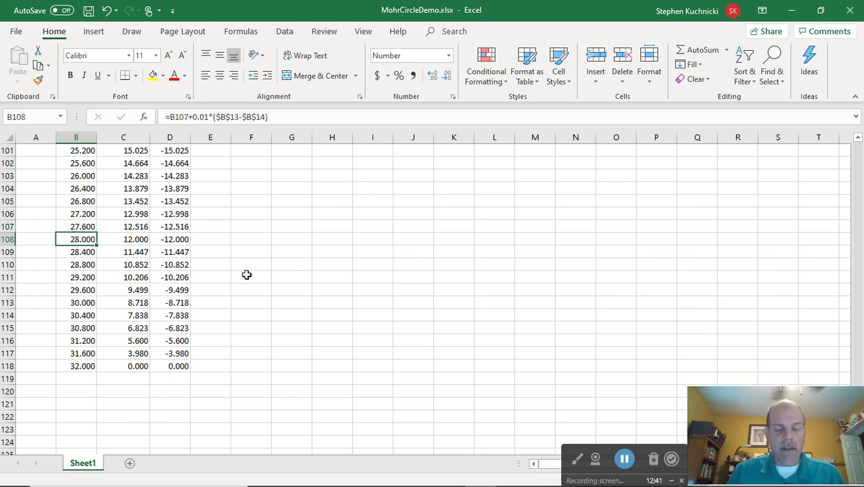
pyautogui.scroll(2, 248, 272)
pyautogui.scroll(20, 248, 273)
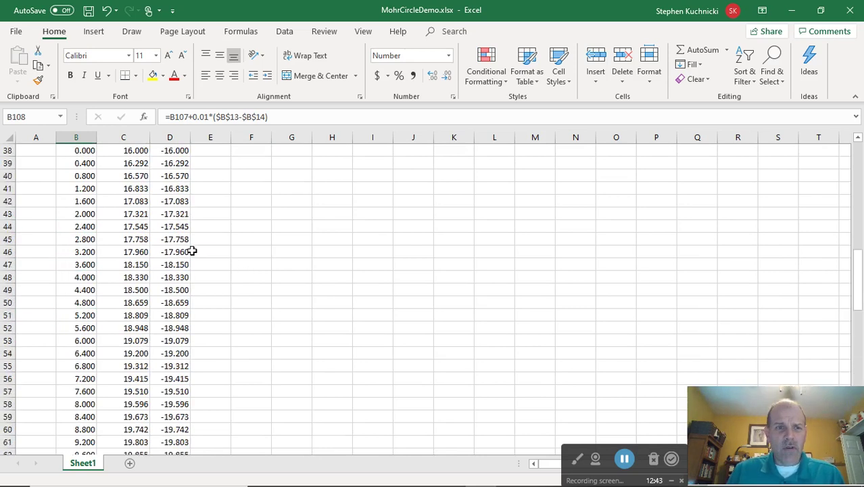
pyautogui.scroll(5, 186, 249)
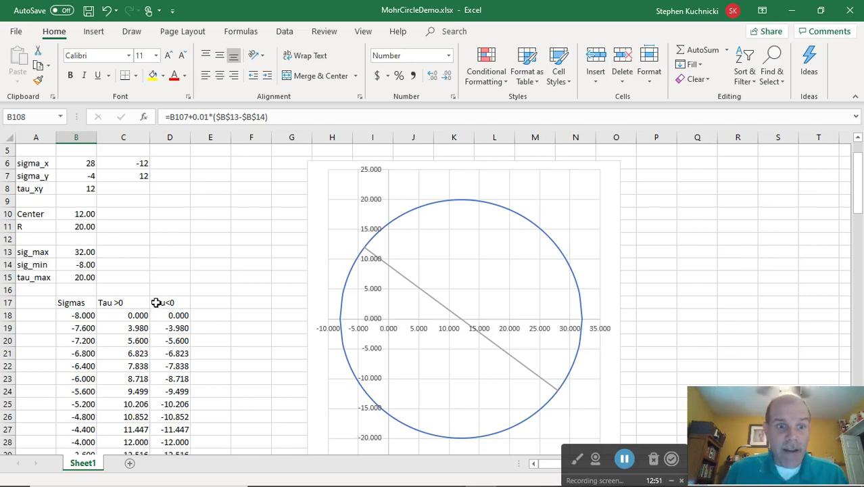
pyautogui.click(125, 315)
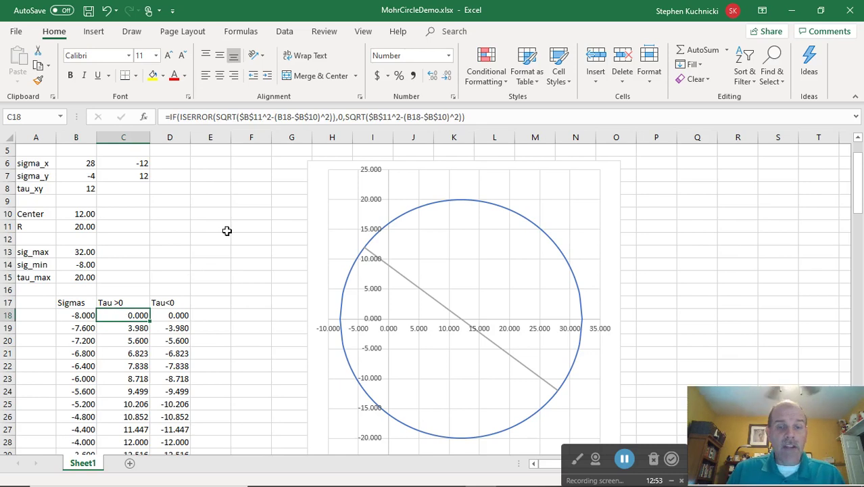
pyautogui.scroll(1, 236, 232)
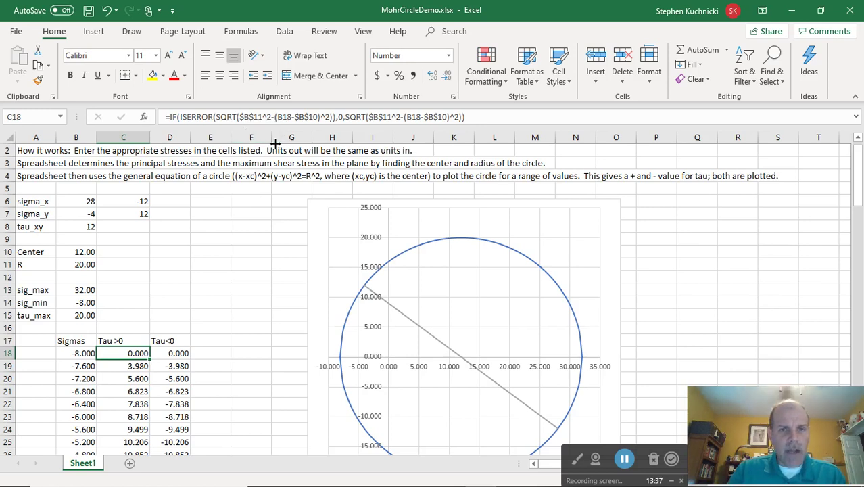
pyautogui.click(174, 354)
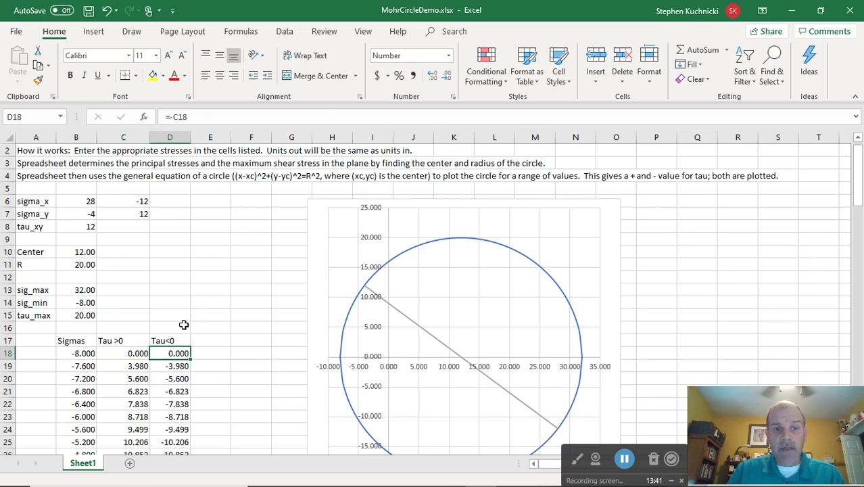
pyautogui.click(140, 353)
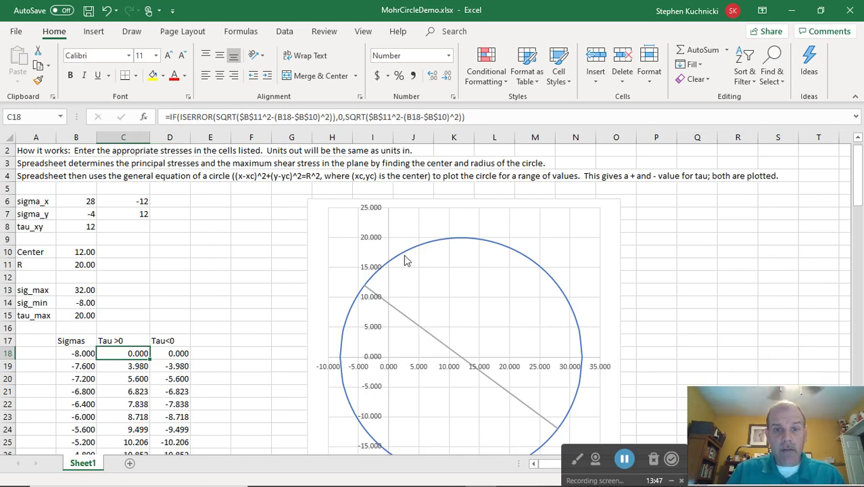
pyautogui.moveTo(405, 260)
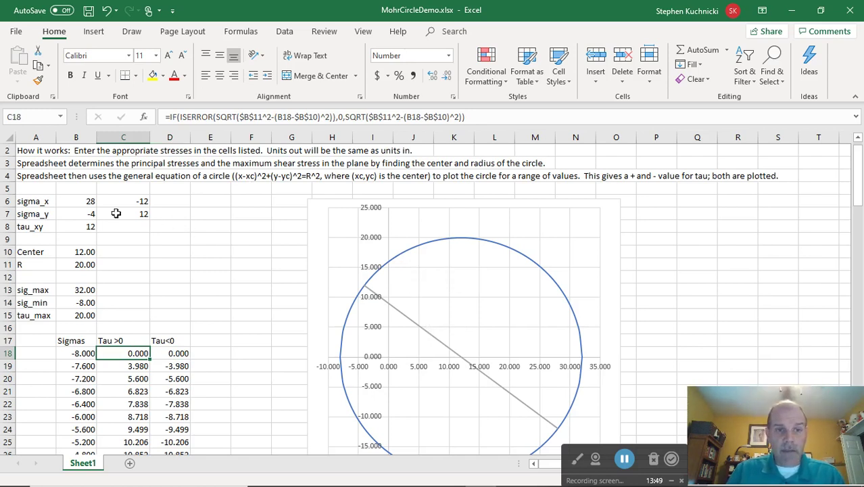
pyautogui.click(76, 201)
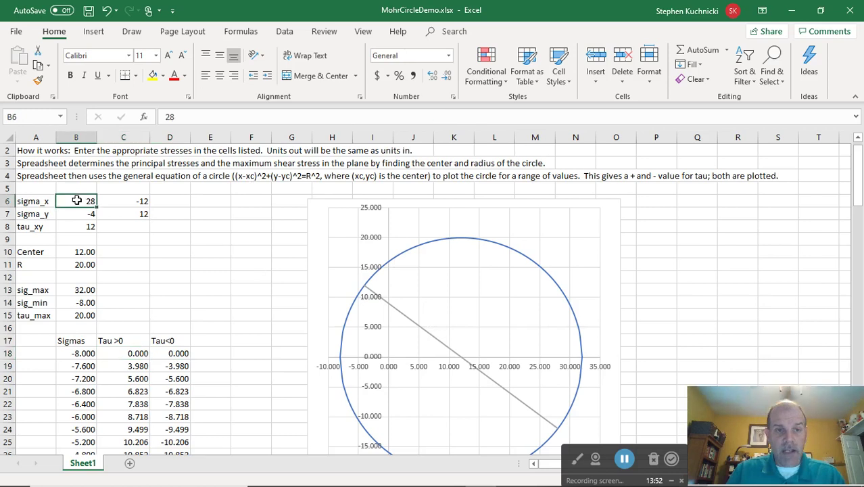
pyautogui.click(404, 317)
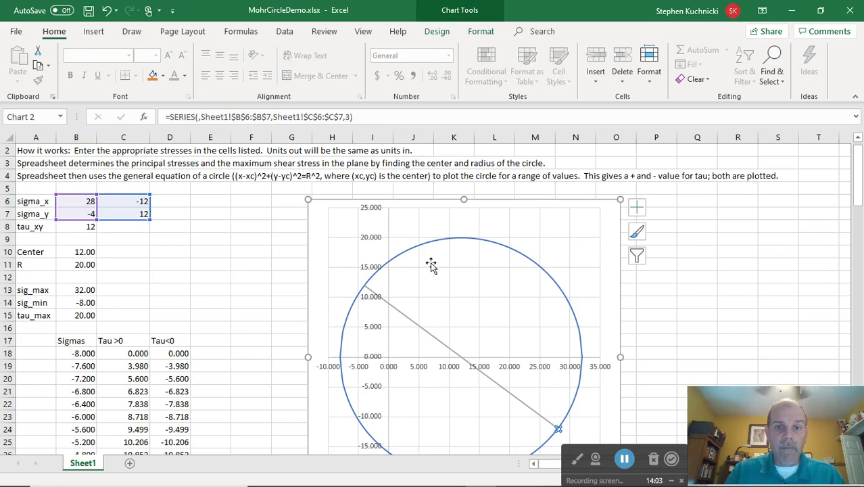
pyautogui.click(419, 246)
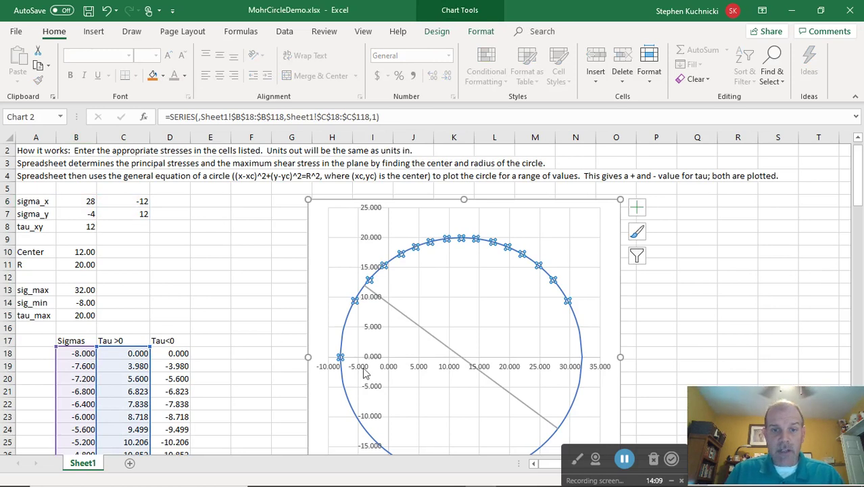
pyautogui.click(350, 408)
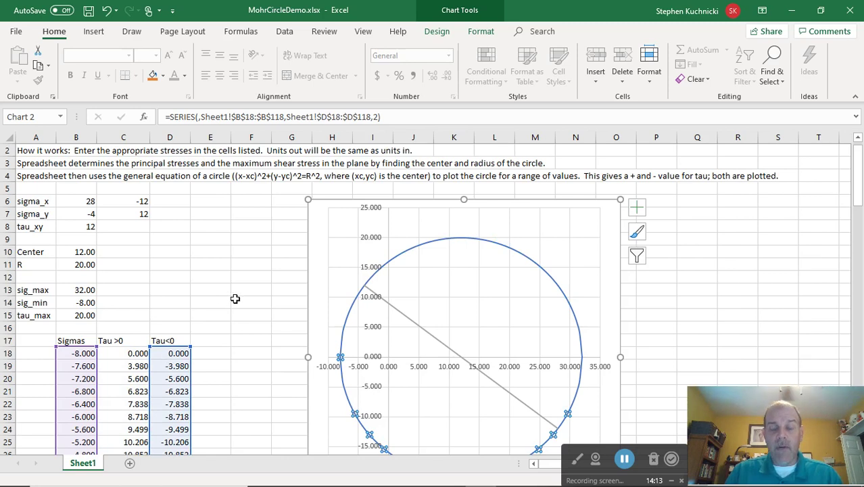